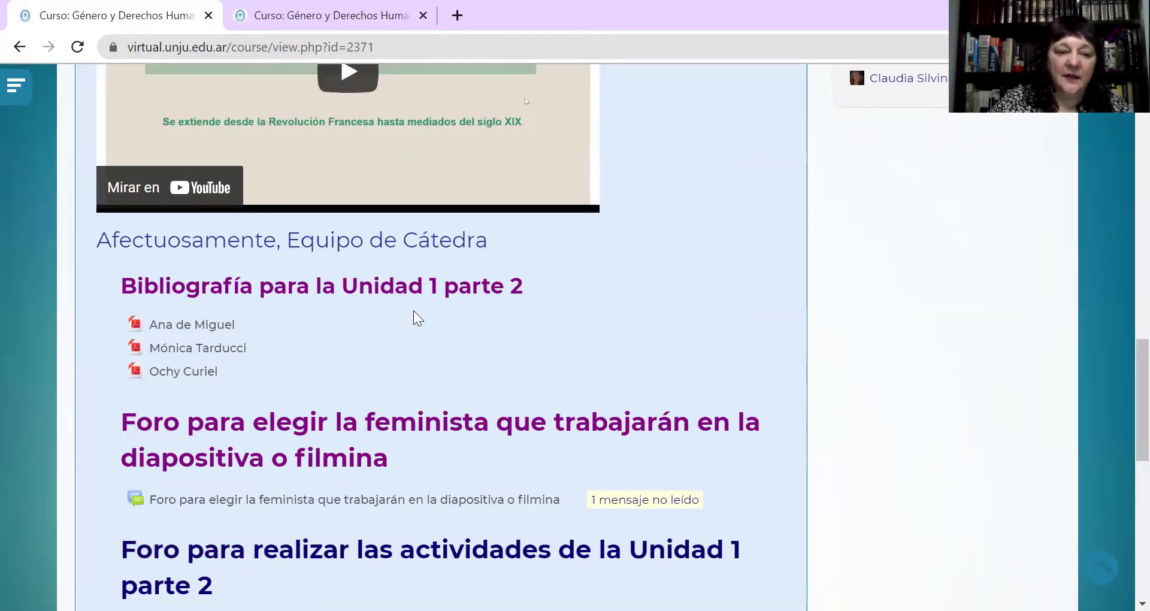
# Open the forum "Foro para realizar las actividades de la Unidad 1 parte 2" from the course page.
pyautogui.scroll(-1, 414, 310)
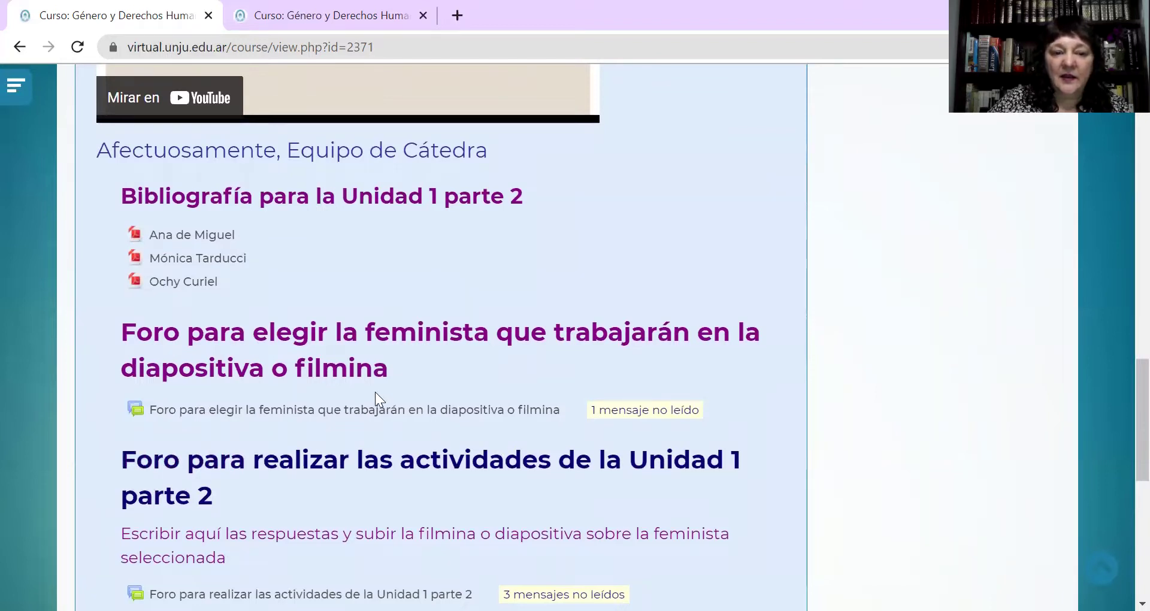
pyautogui.scroll(-1, 338, 390)
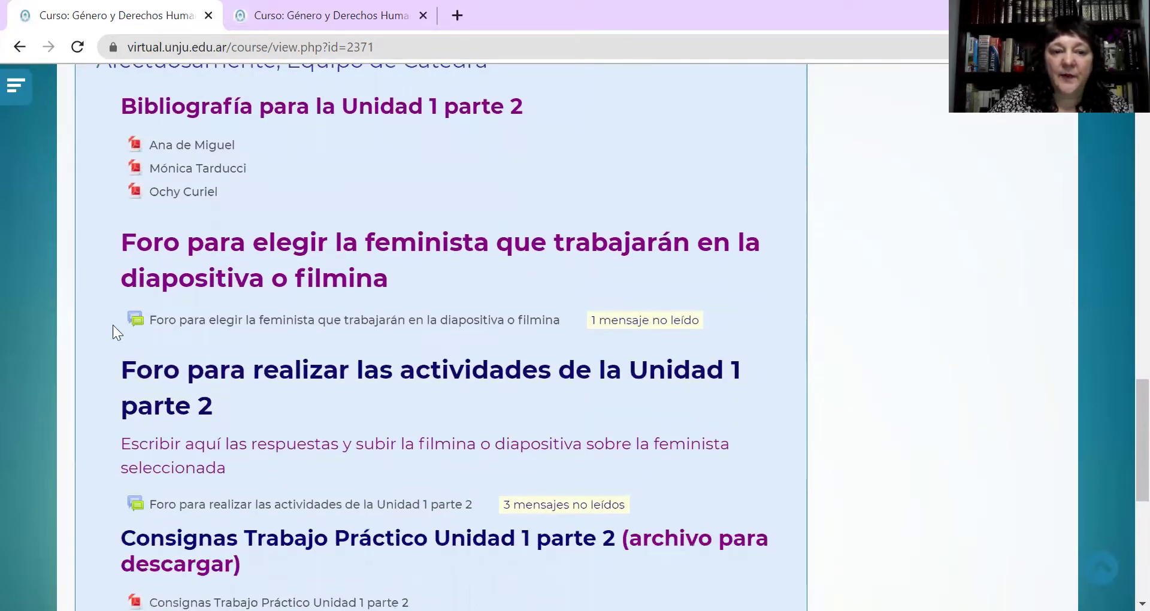
pyautogui.scroll(-1, 391, 309)
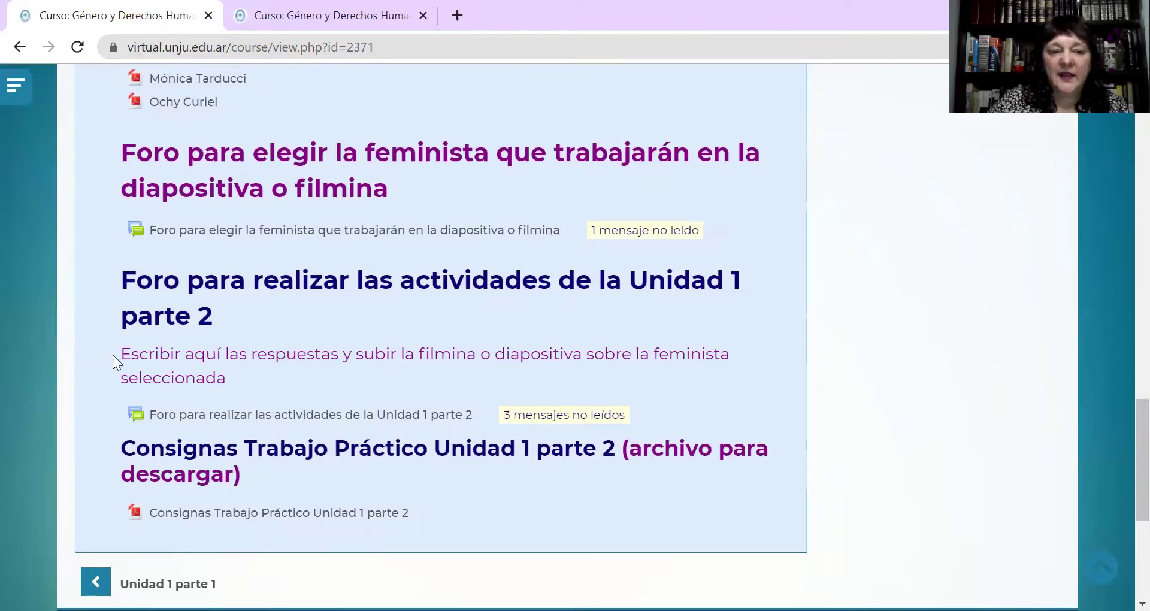
pyautogui.moveTo(129, 353); pyautogui.dragTo(311, 367)
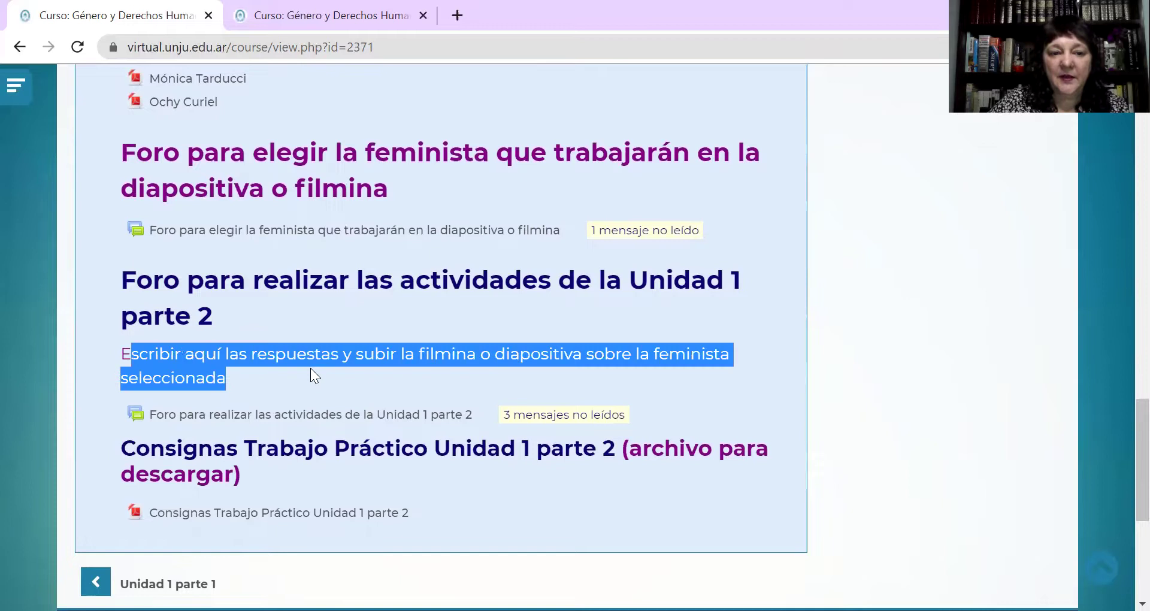
pyautogui.click(121, 355)
pyautogui.moveTo(121, 355); pyautogui.dragTo(341, 369)
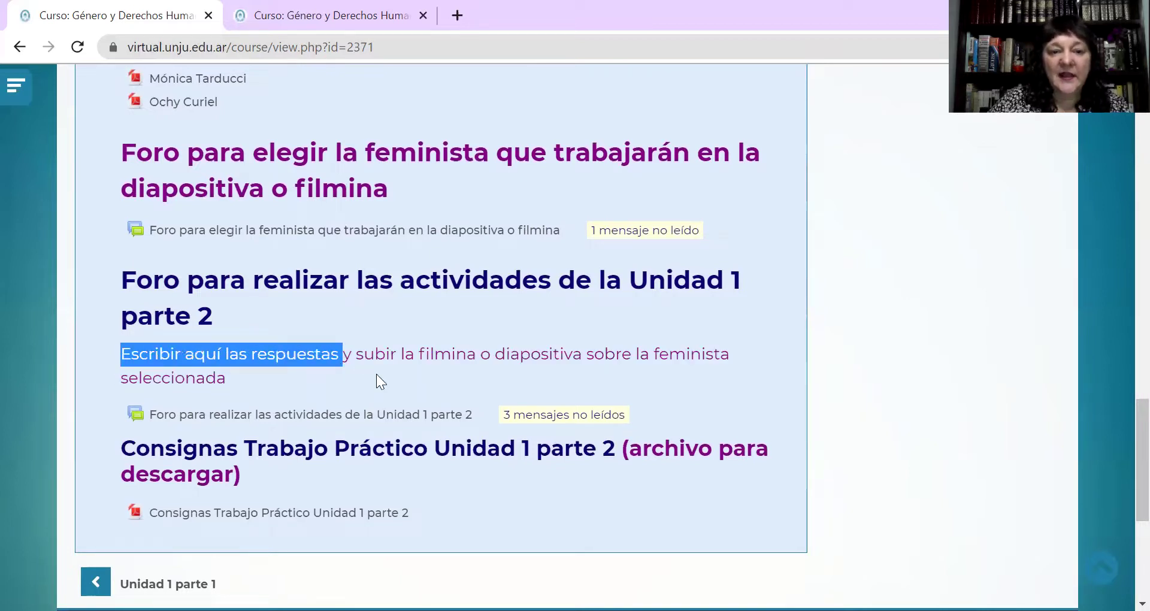
pyautogui.click(386, 419)
# Start a reply to the teaching team's opening post with the activity instructions.
pyautogui.scroll(-3, 516, 376)
pyautogui.scroll(-9, 522, 368)
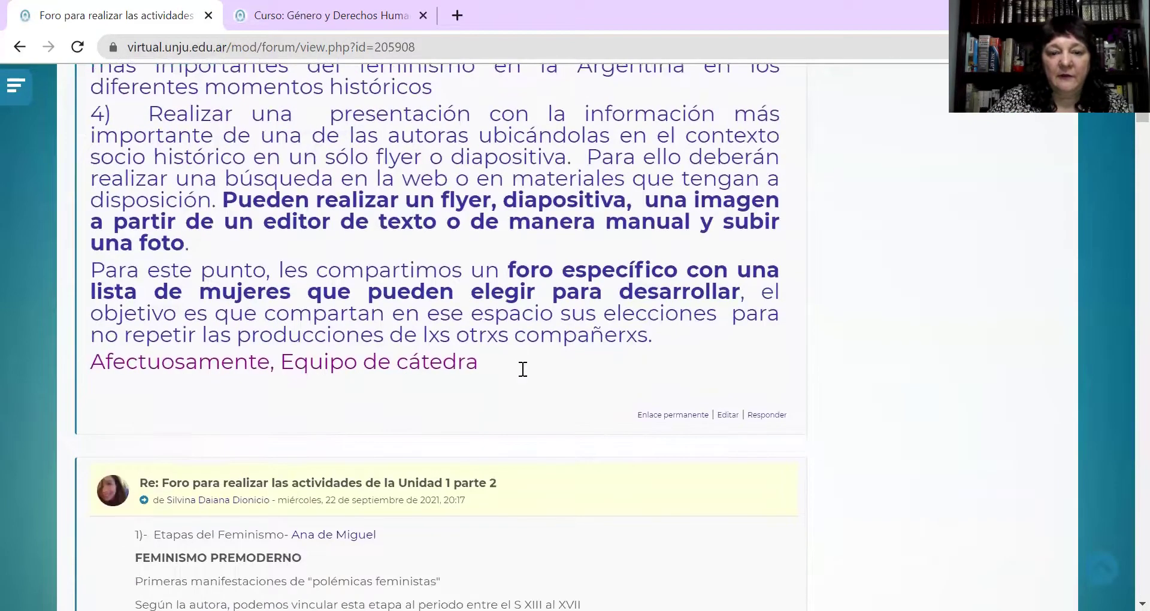
pyautogui.click(751, 416)
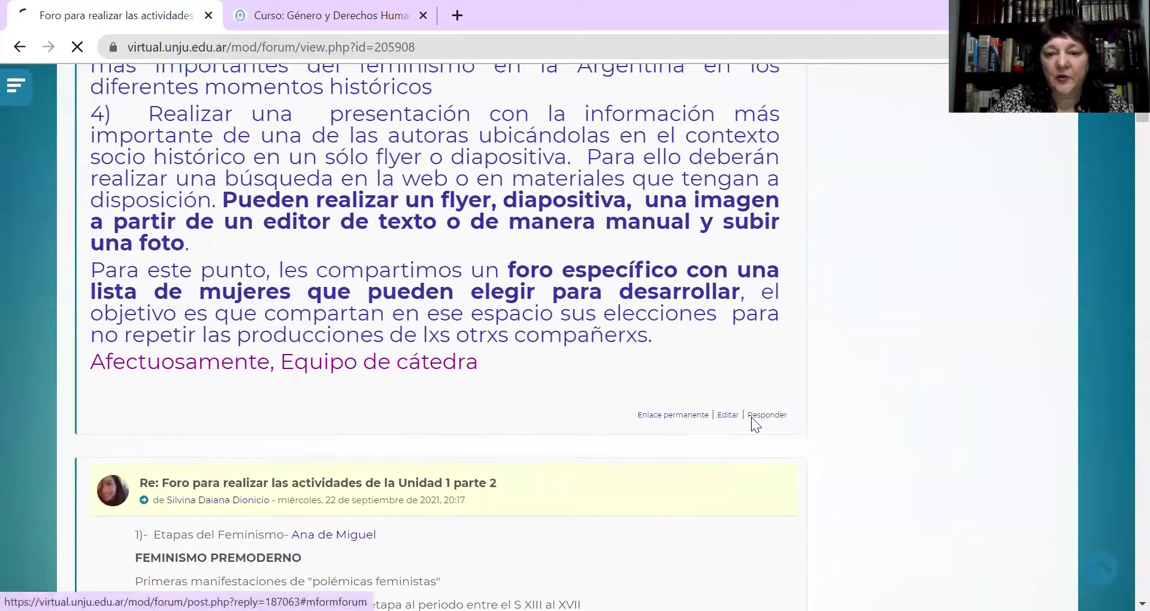
# Write "hola a todxs" and, on a new line, "comparto mi trabajo" in the reply message, ending with an empty line.
pyautogui.click(115, 345)
pyautogui.write('hol')
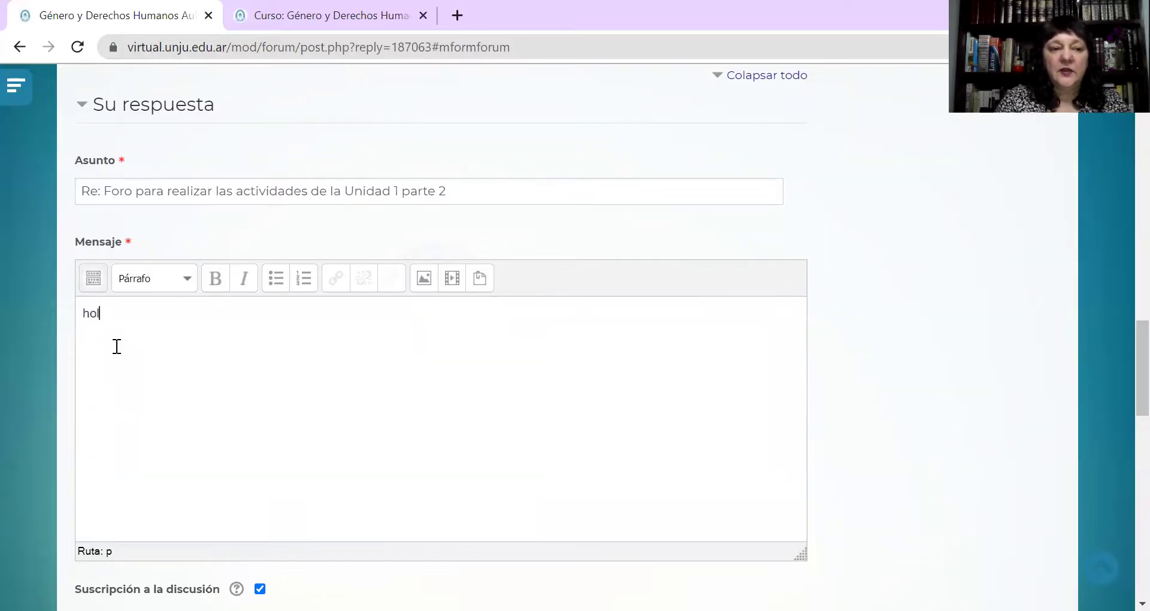
pyautogui.write('a')
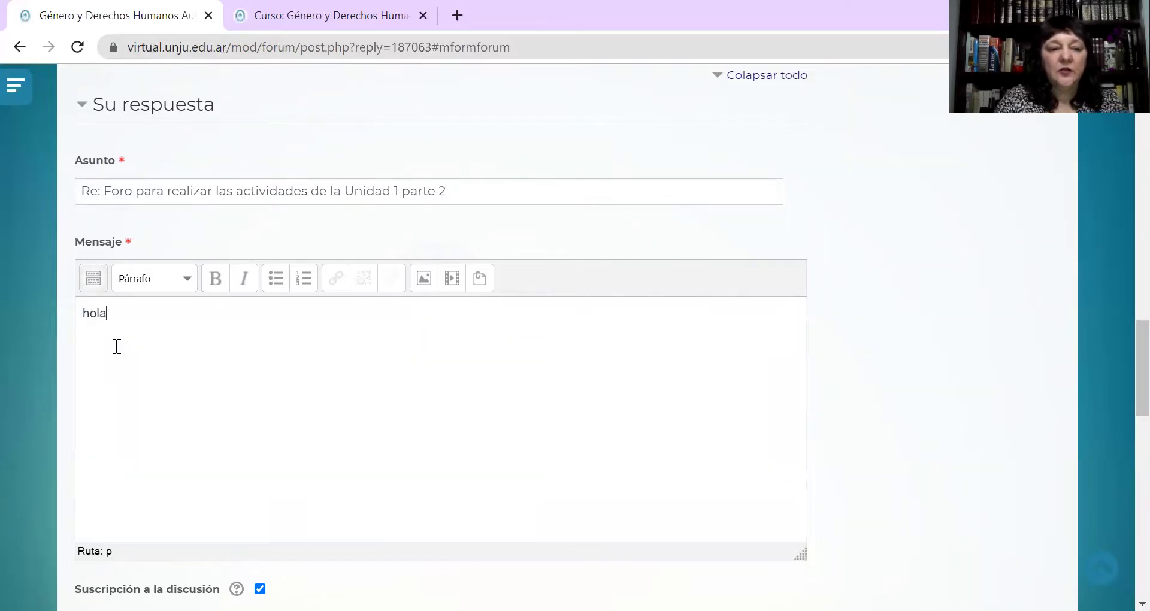
pyautogui.write(' a todxs')
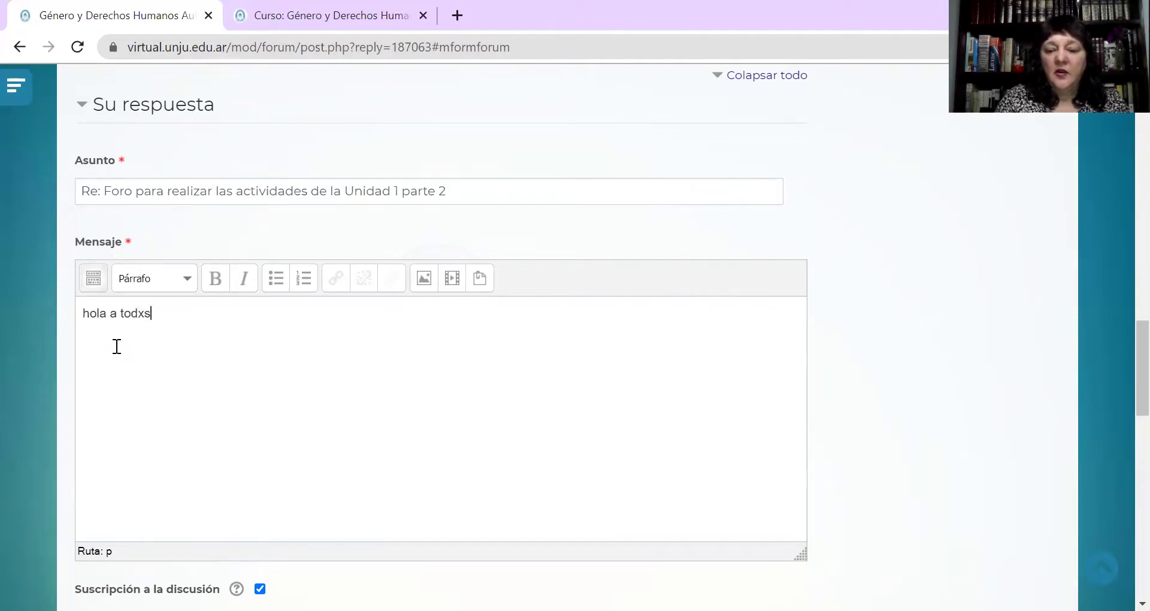
pyautogui.press('Return')
pyautogui.write('comparto mi trabajo')
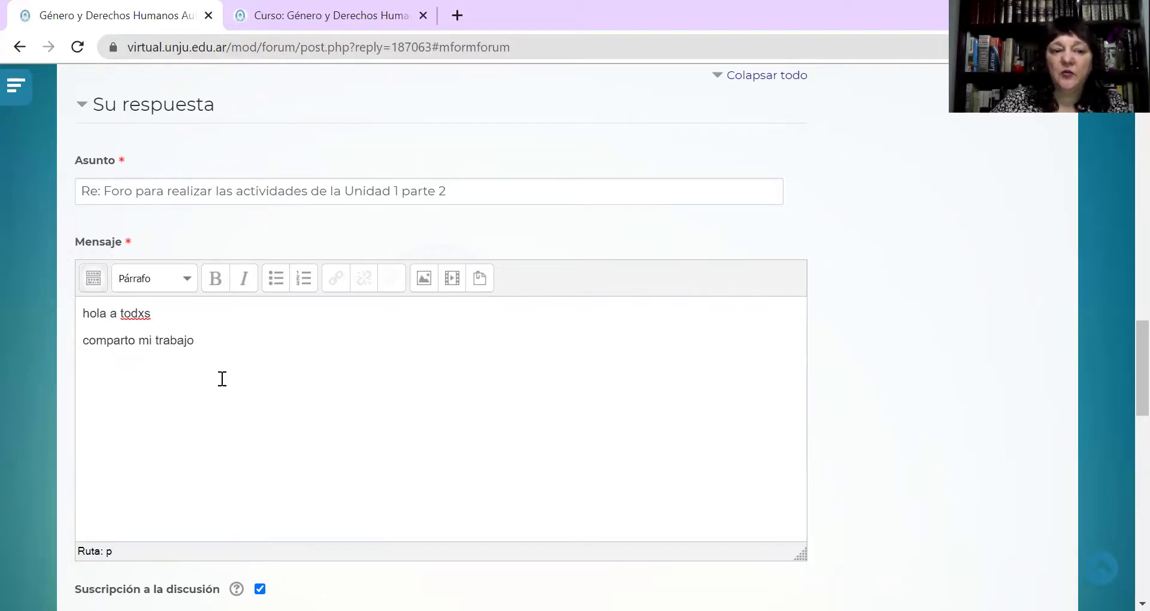
pyautogui.press('Return')
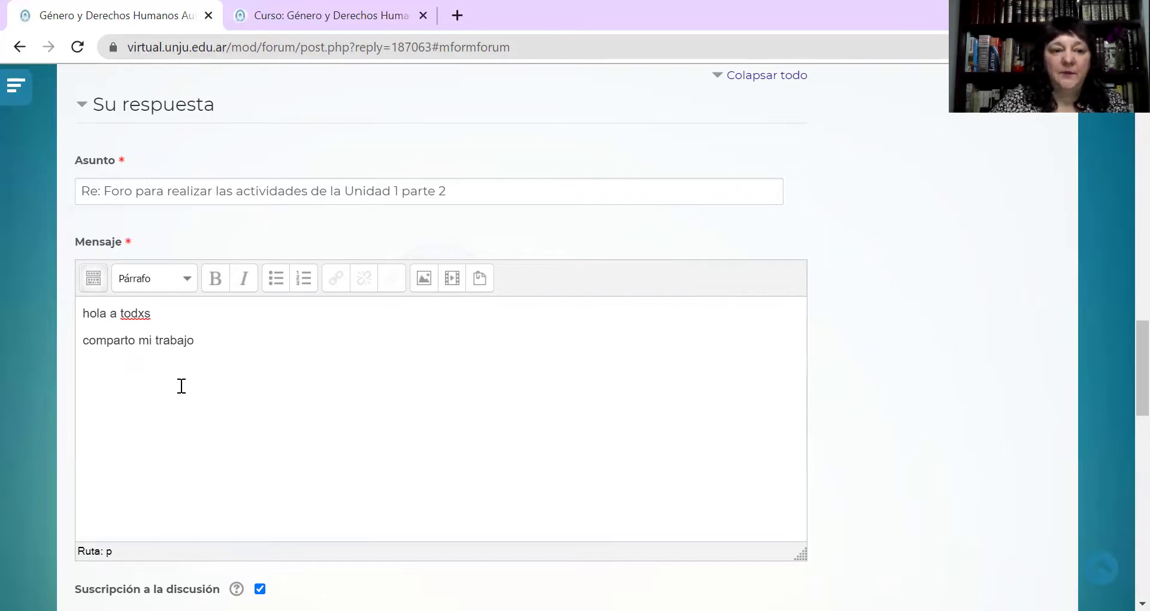
# Copy the second paragraph of the Unidad 1 parte 2 introduction, about when "el feminismo empieza", from the other open course page.
pyautogui.click(329, 15)
pyautogui.scroll(-3, 327, 432)
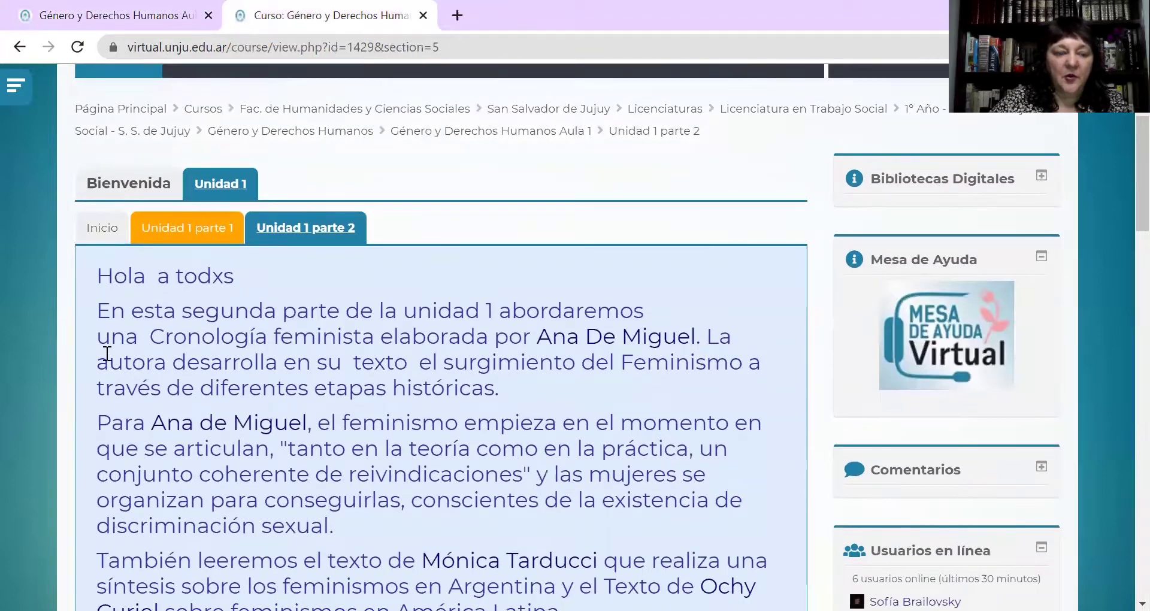
pyautogui.moveTo(100, 417); pyautogui.dragTo(411, 559)
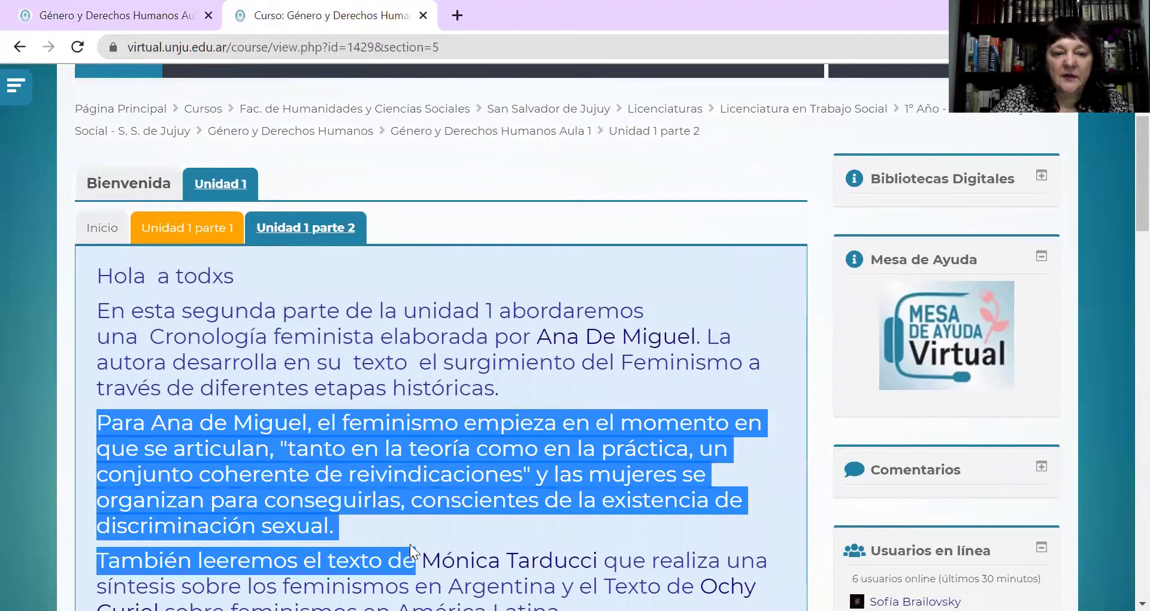
pyautogui.click(410, 559)
pyautogui.moveTo(110, 423); pyautogui.dragTo(324, 527)
pyautogui.moveTo(91, 422); pyautogui.dragTo(329, 524)
pyautogui.hotkey('ctrl', 'c')
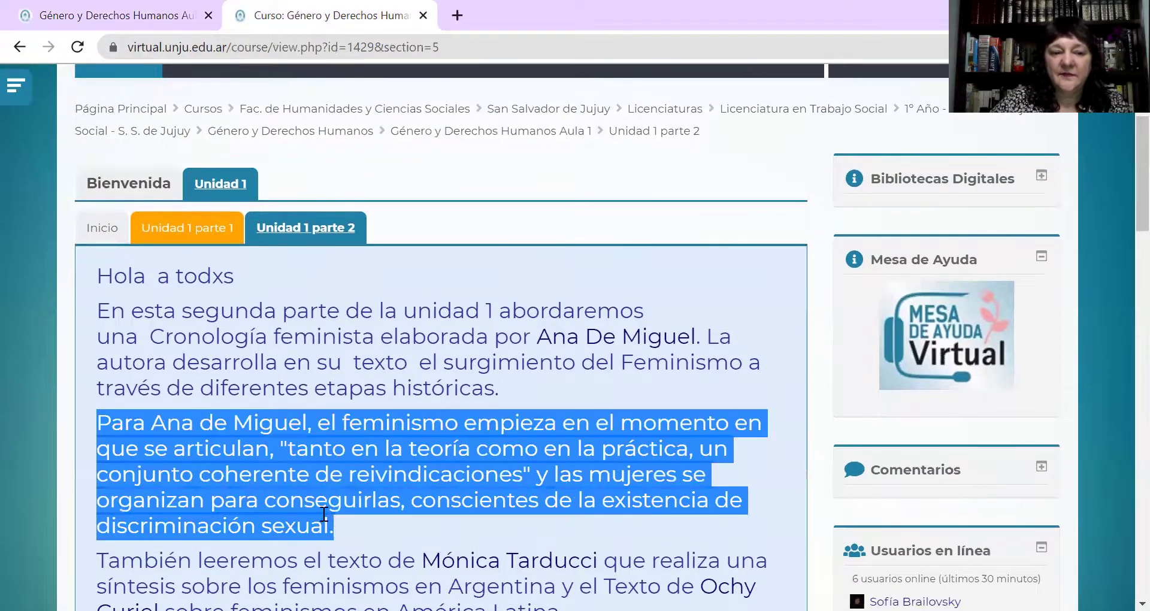
pyautogui.rightClick(290, 469)
pyautogui.click(353, 488)
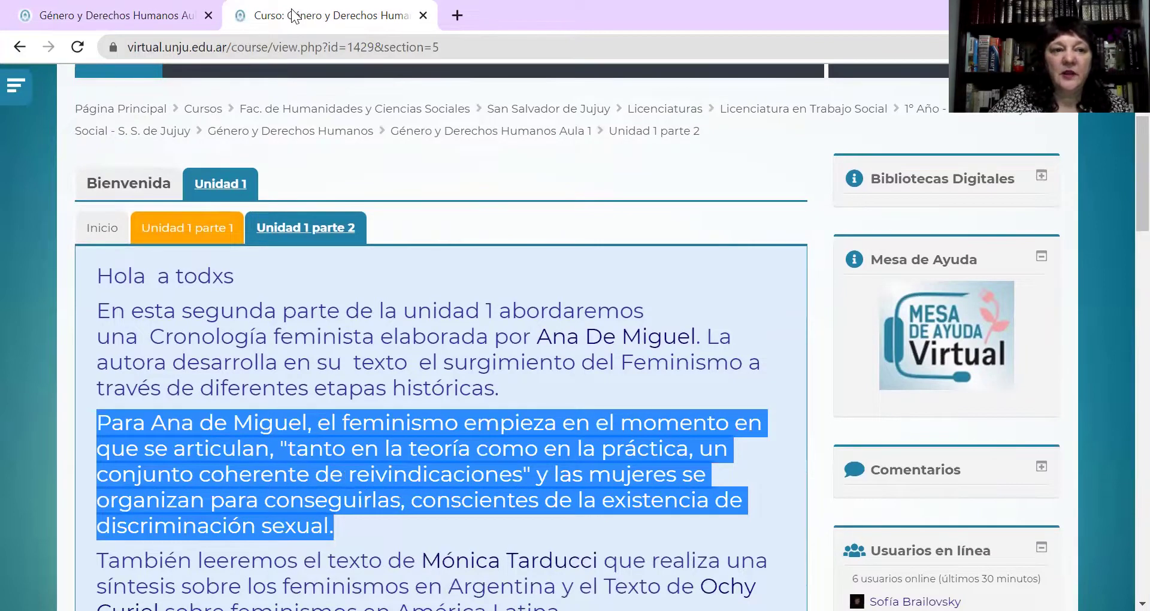
# Paste the copied paragraph into the forum reply below "comparto mi trabajo".
pyautogui.click(143, 15)
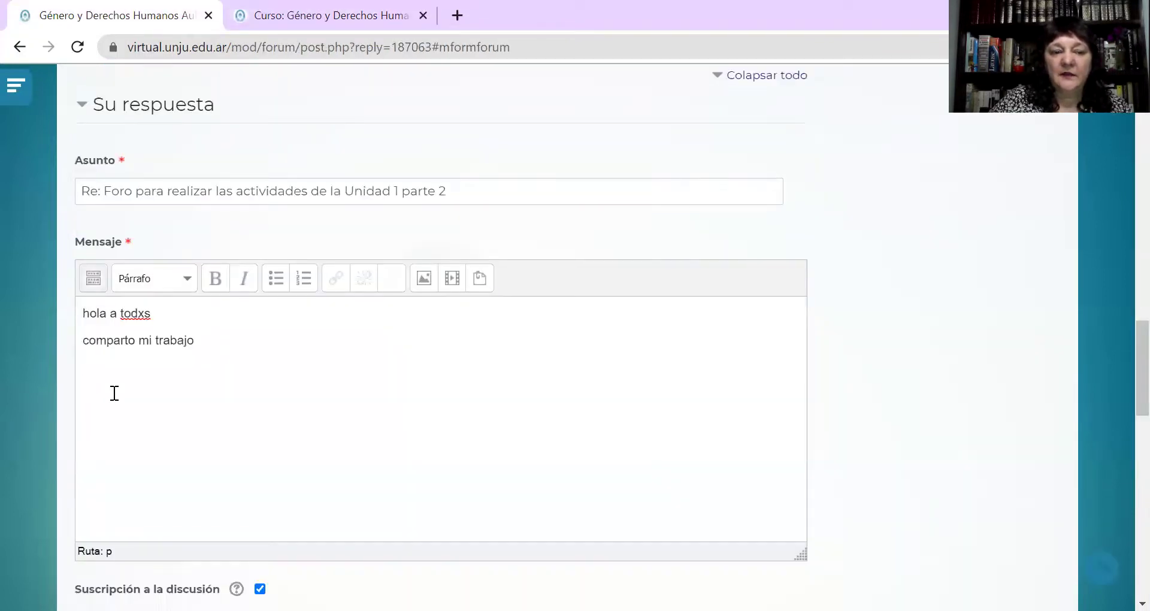
pyautogui.rightClick(114, 393)
pyautogui.click(160, 438)
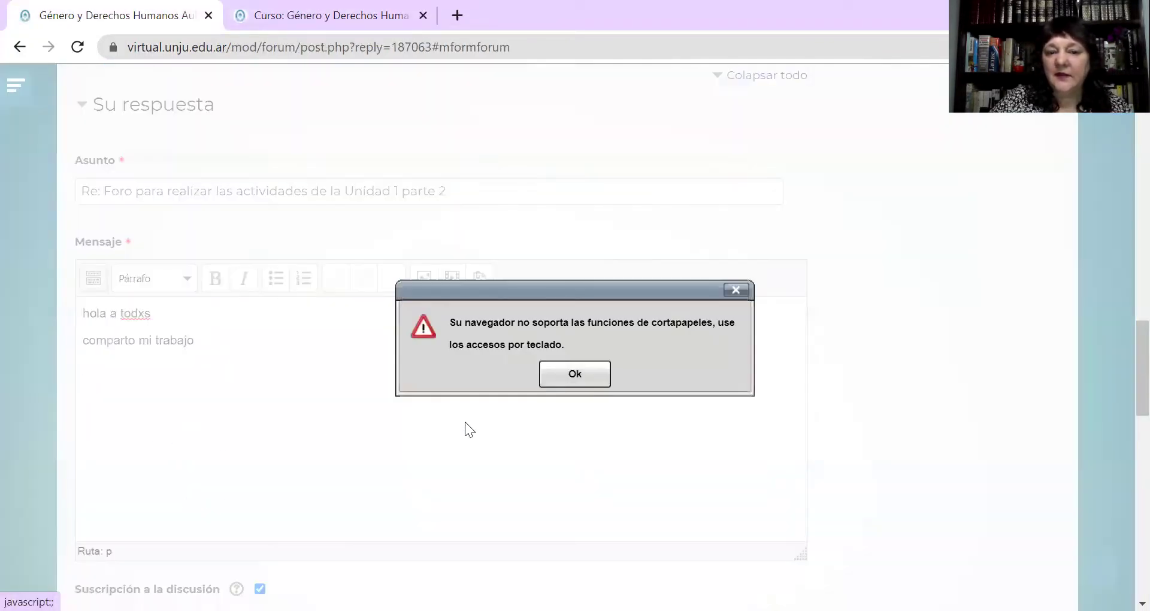
pyautogui.click(572, 376)
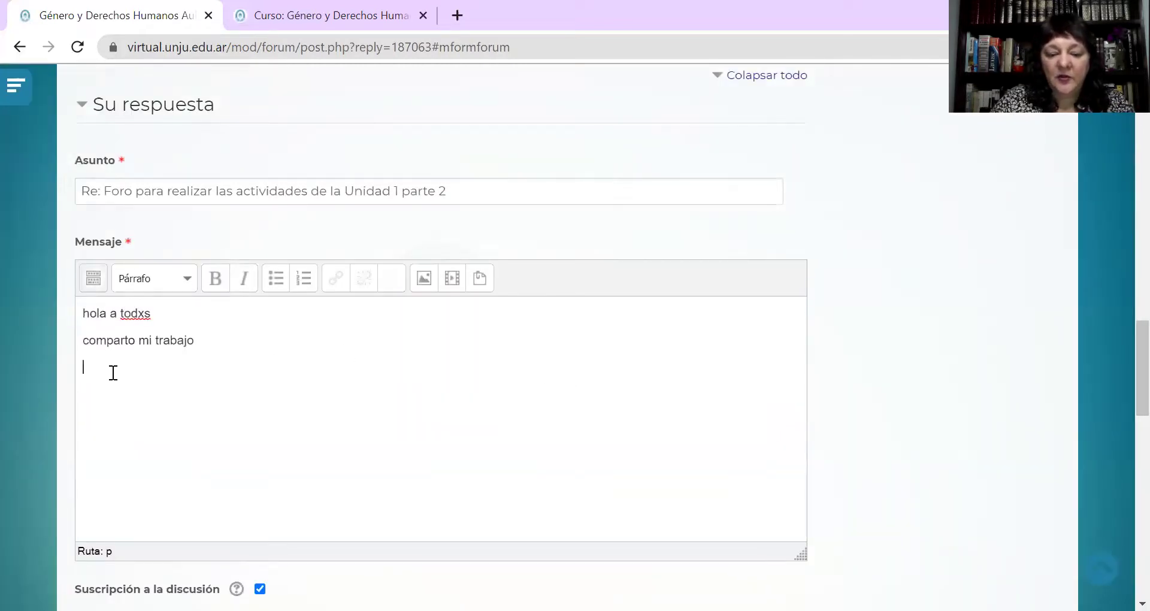
pyautogui.hotkey('ctrl', 'v')
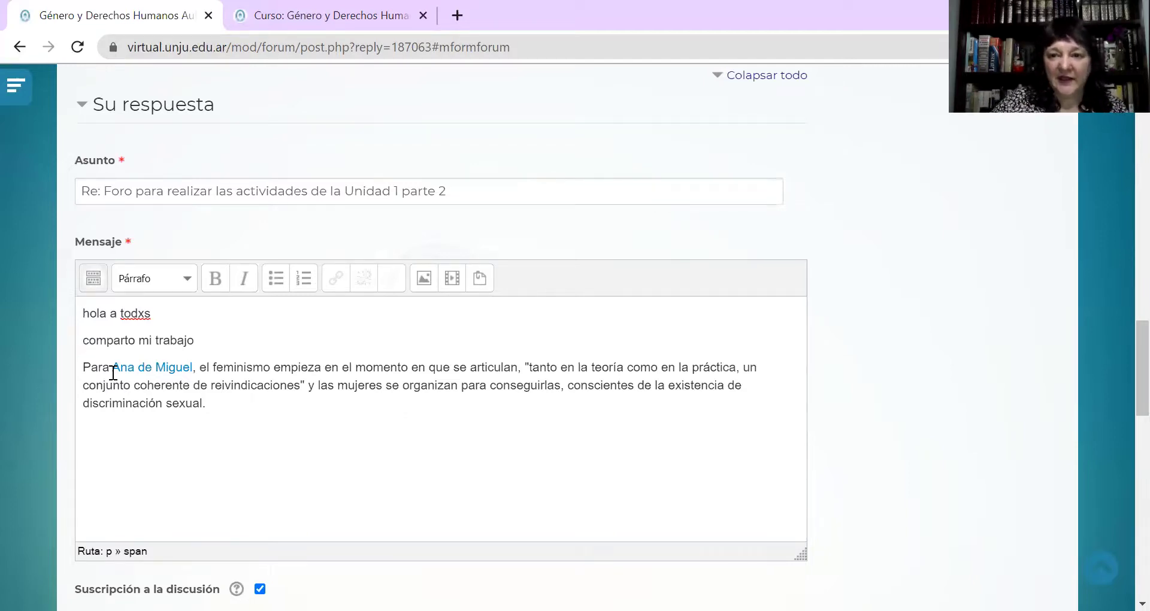
# Add a new line reading "ctrl+v" below the pasted paragraph in the message.
pyautogui.press('Return')
pyautogui.write('ctrl')
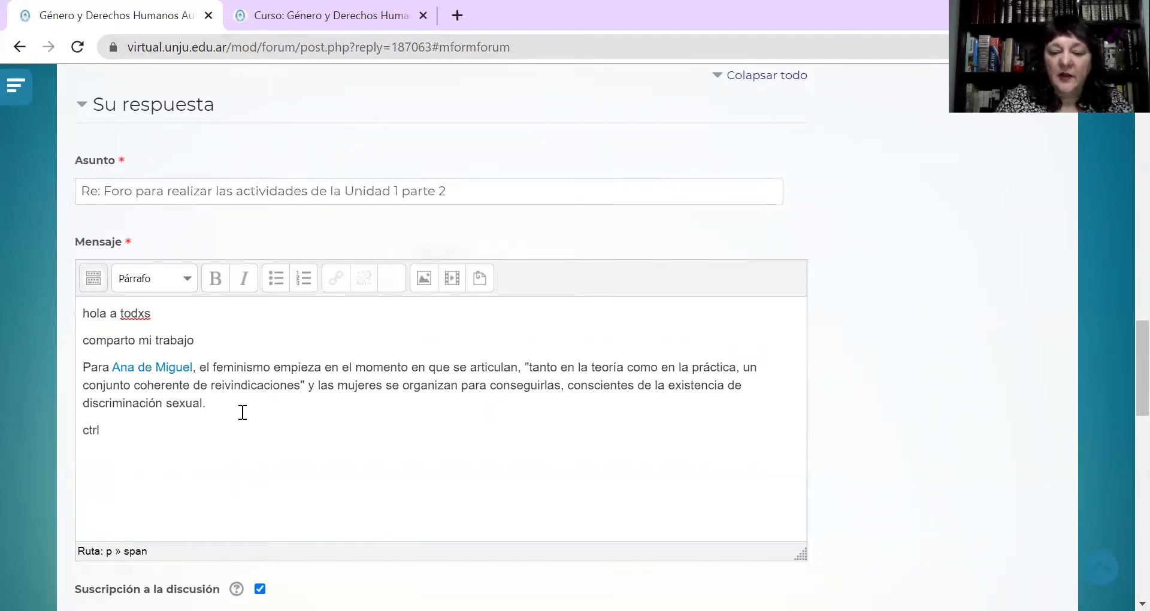
pyautogui.write('+v')
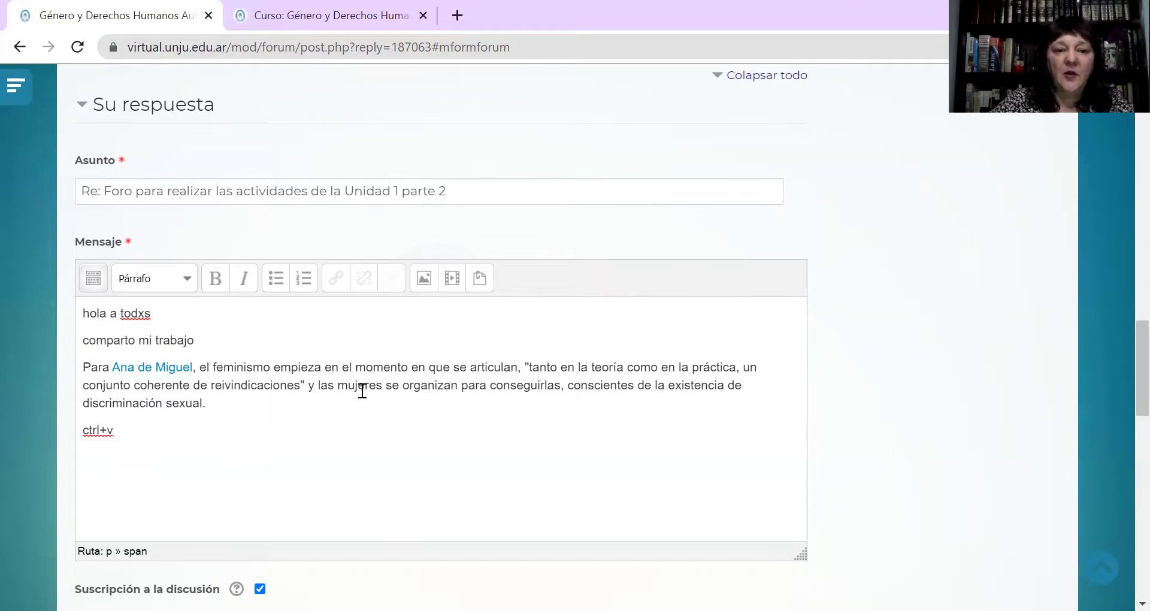
# Show the message editor's full set of tools and open the file selector for inserting an image.
pyautogui.click(91, 279)
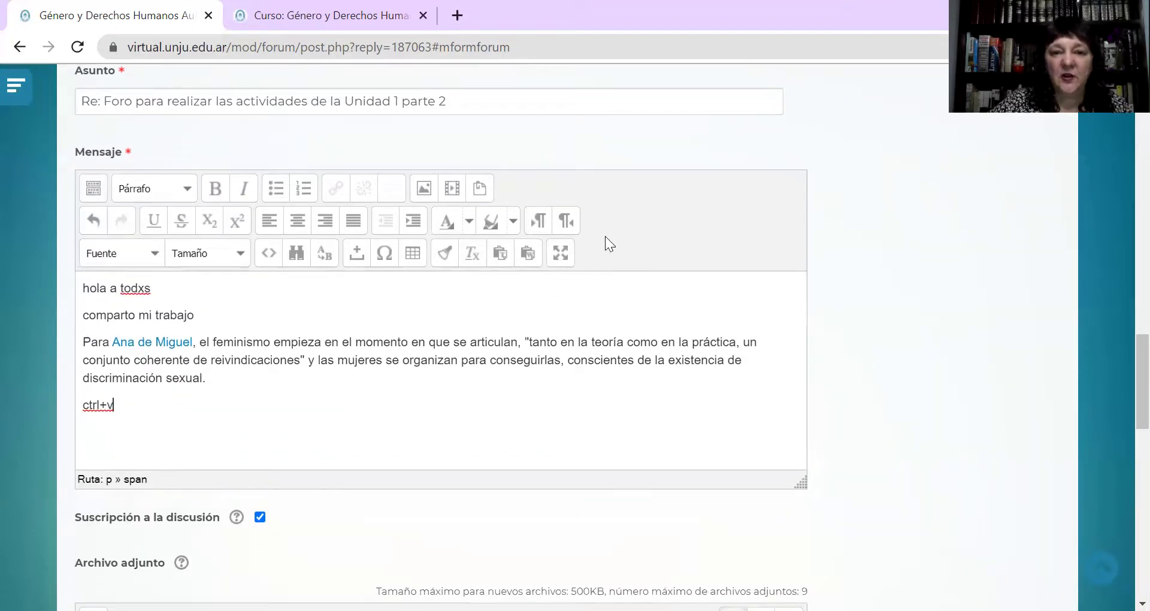
pyautogui.click(424, 190)
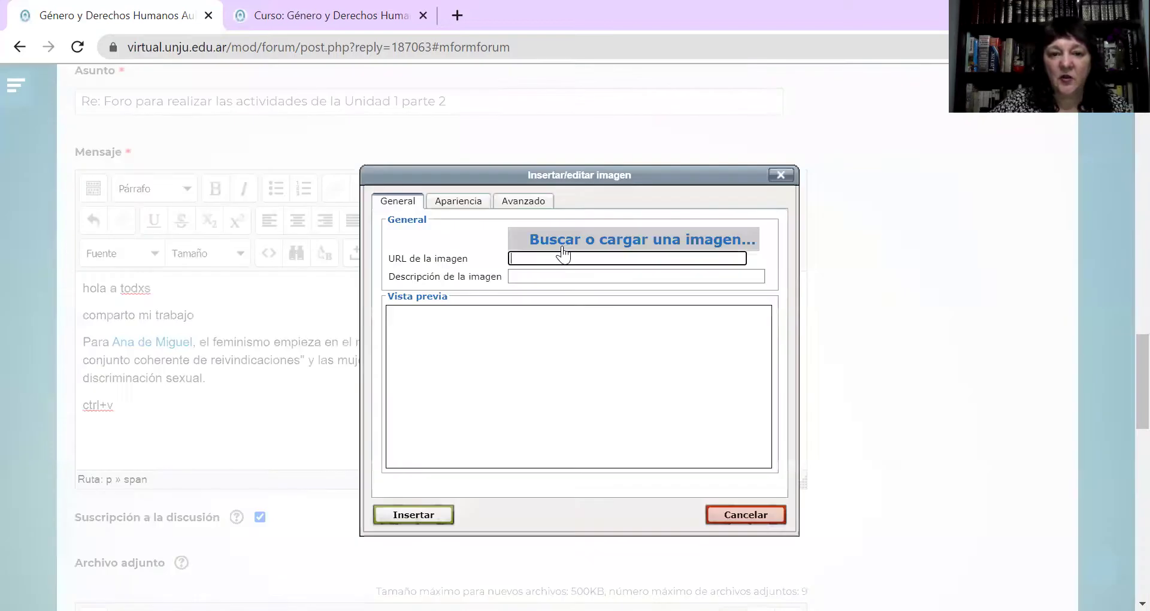
pyautogui.click(562, 245)
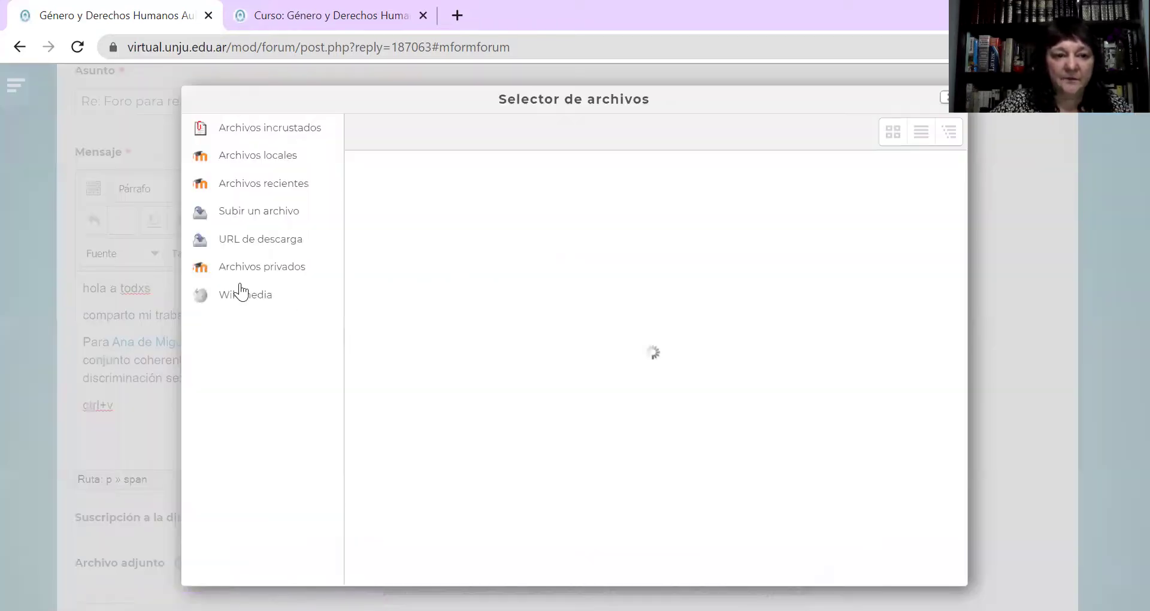
pyautogui.click(267, 212)
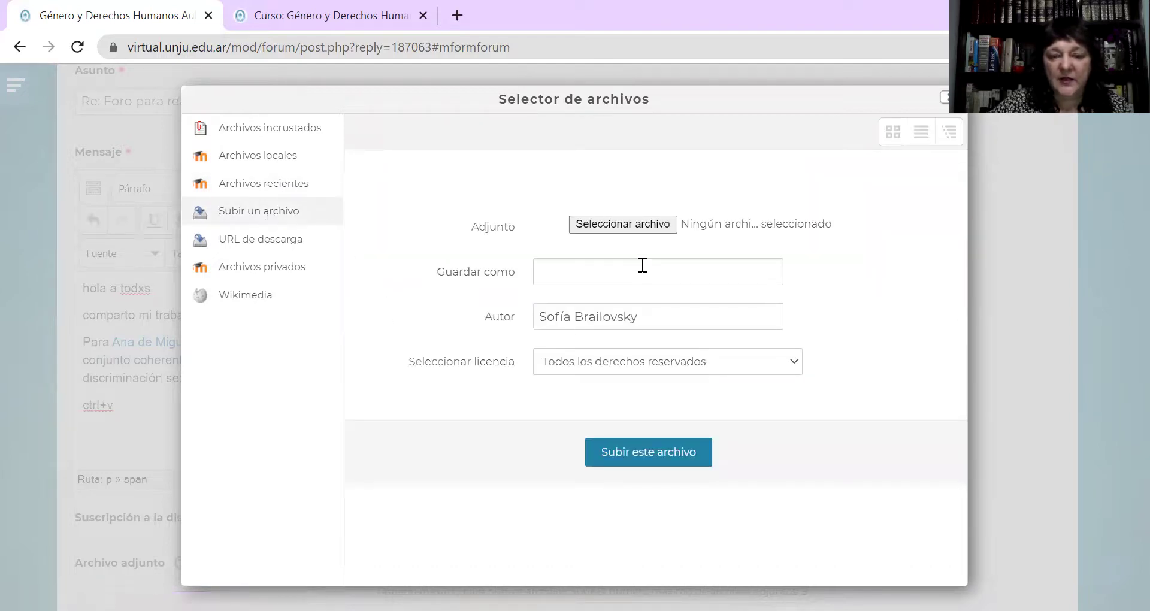
pyautogui.click(625, 226)
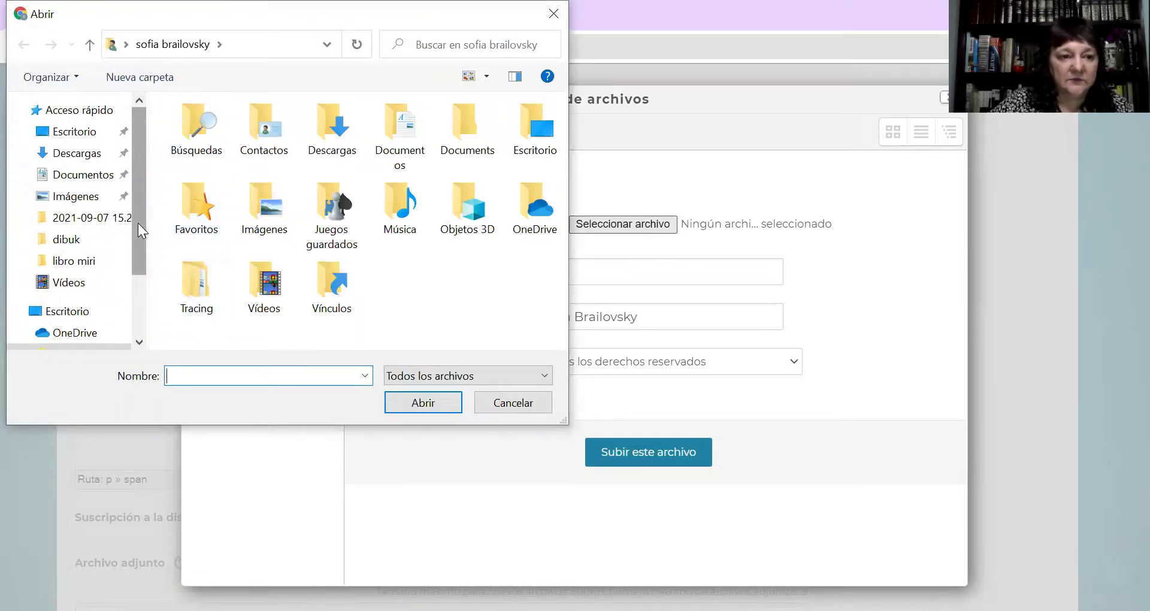
pyautogui.click(92, 198)
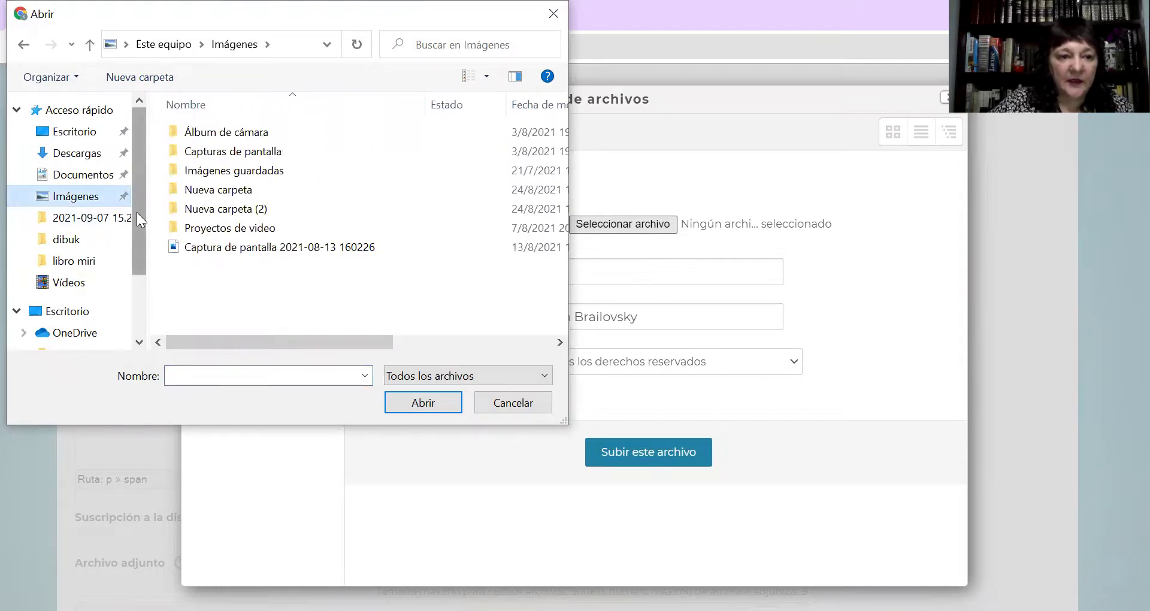
pyautogui.click(78, 153)
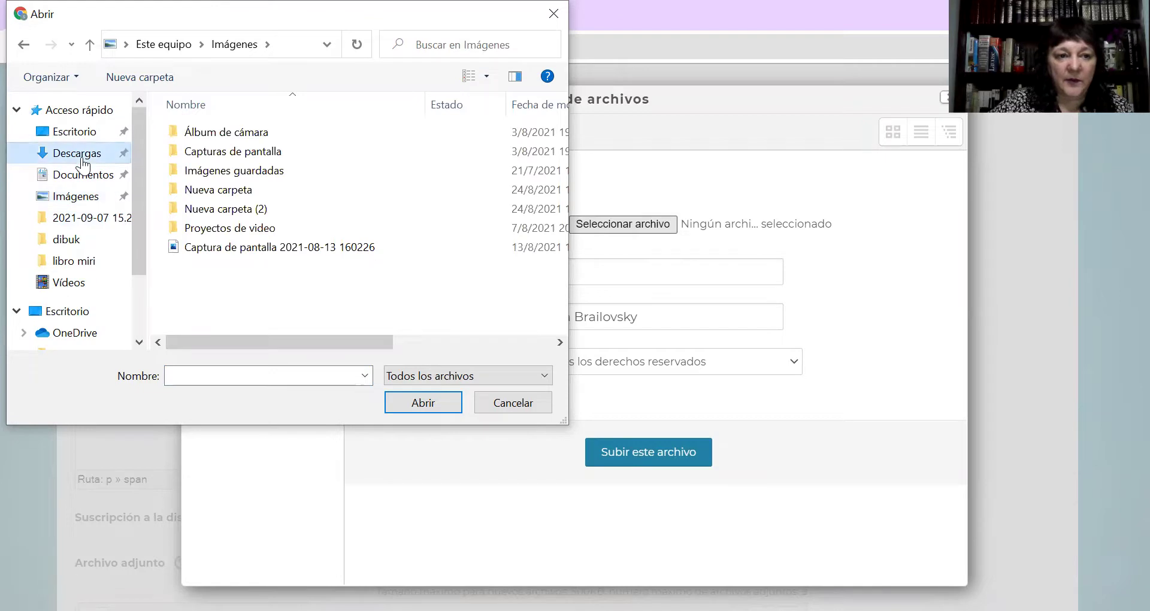
pyautogui.scroll(-4, 317, 210)
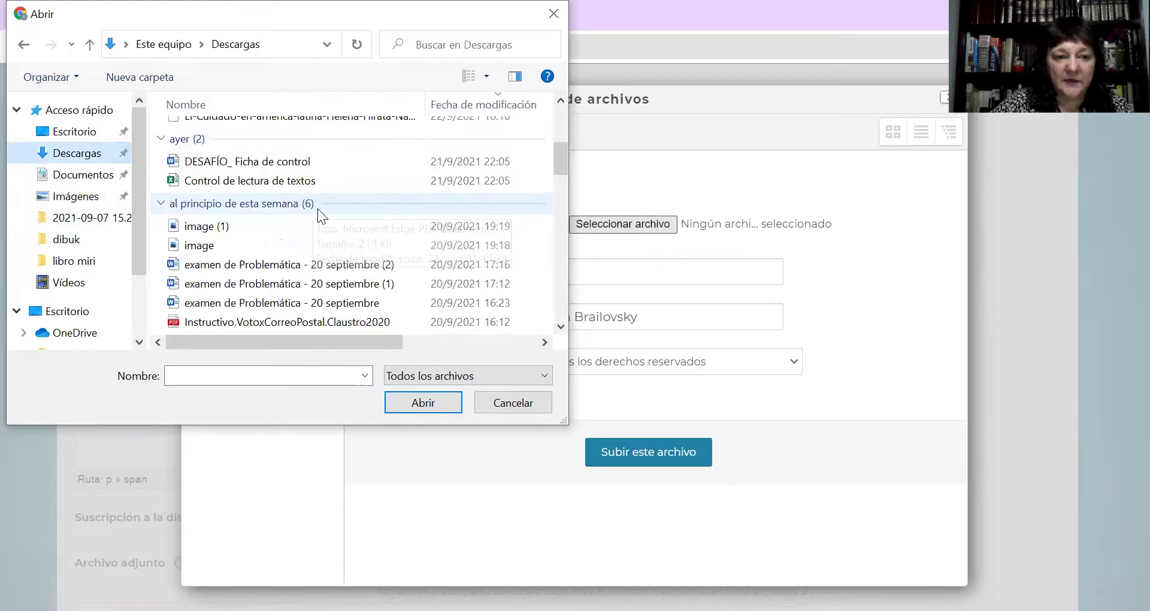
pyautogui.scroll(-5, 317, 209)
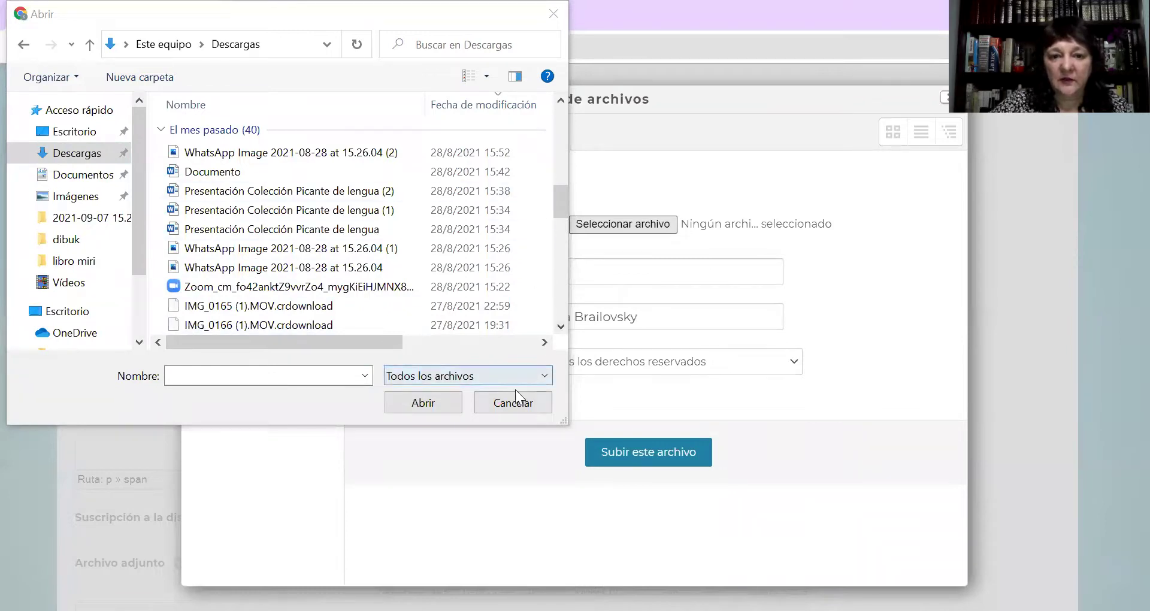
pyautogui.press('Escape')
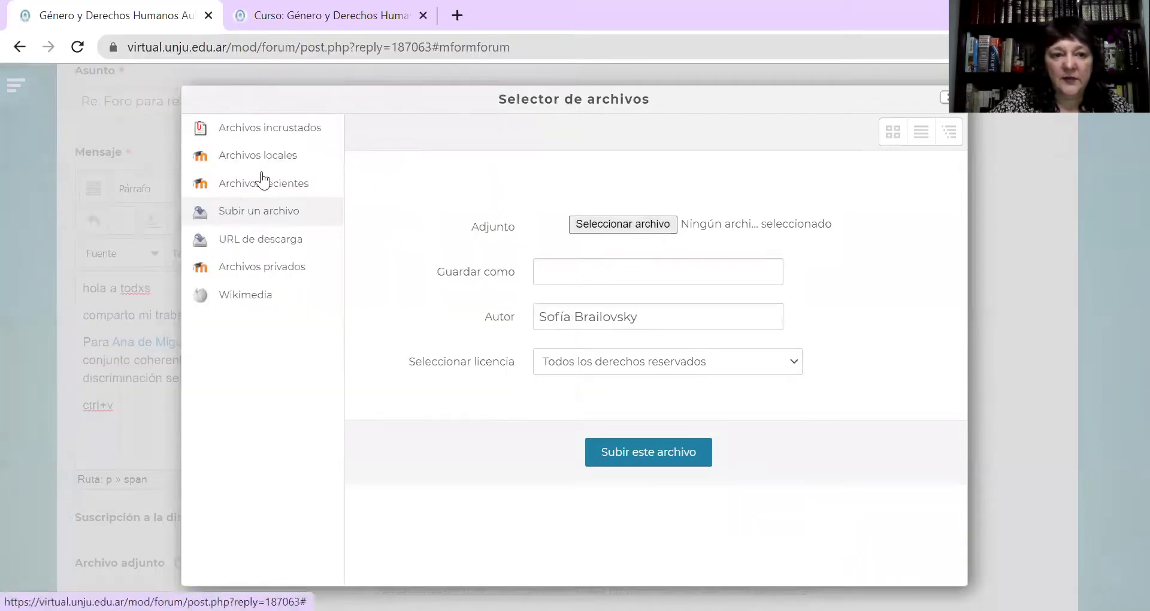
# Choose the recent file "WhatsApp Image 2021-09-21 at 19.48.02.jpeg" as the image for the message.
pyautogui.click(258, 185)
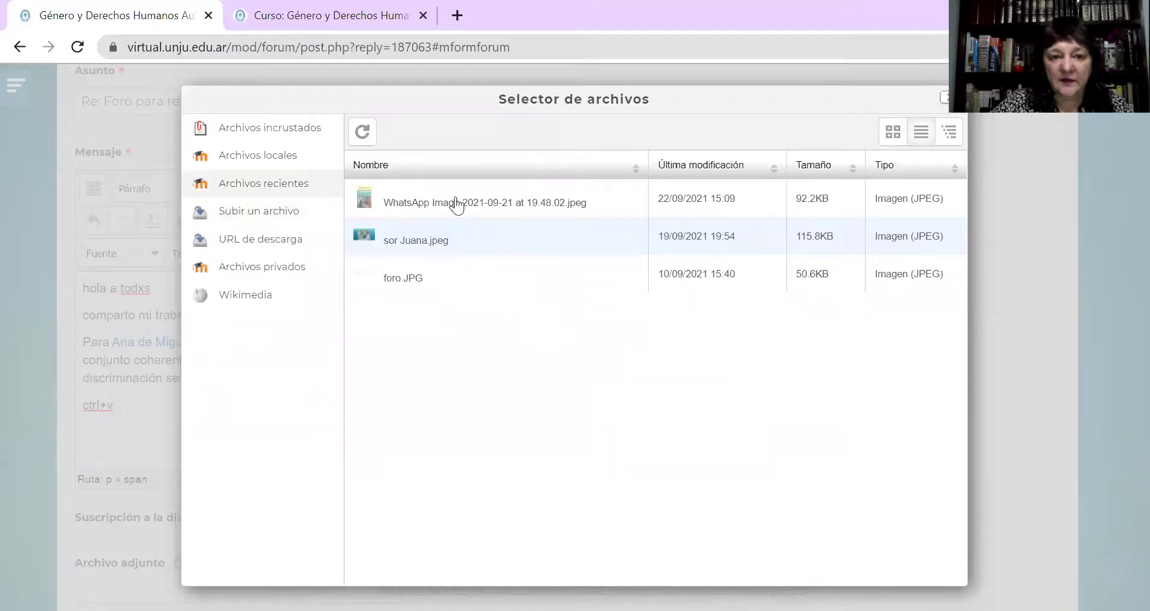
pyautogui.click(427, 206)
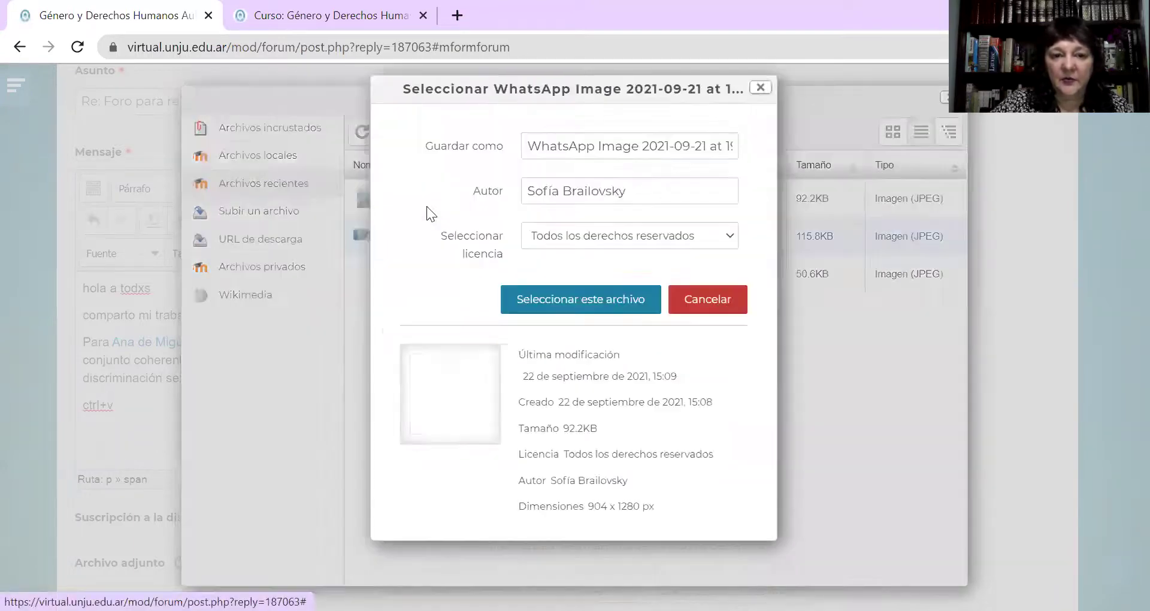
pyautogui.click(570, 301)
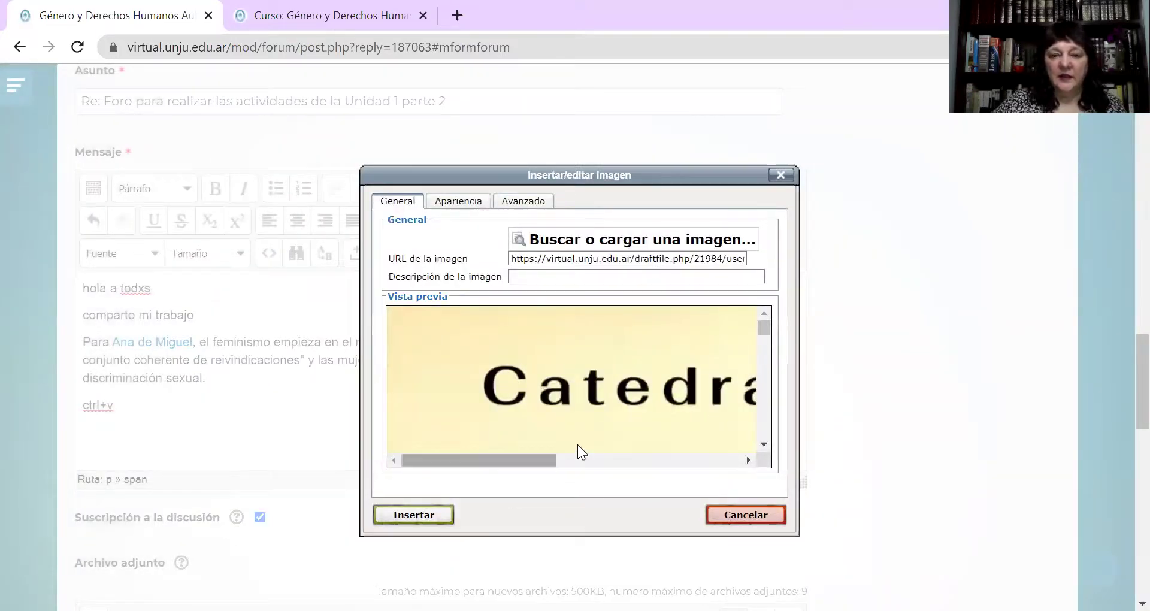
# Insert the chosen image into the message without giving it a description.
pyautogui.click(412, 516)
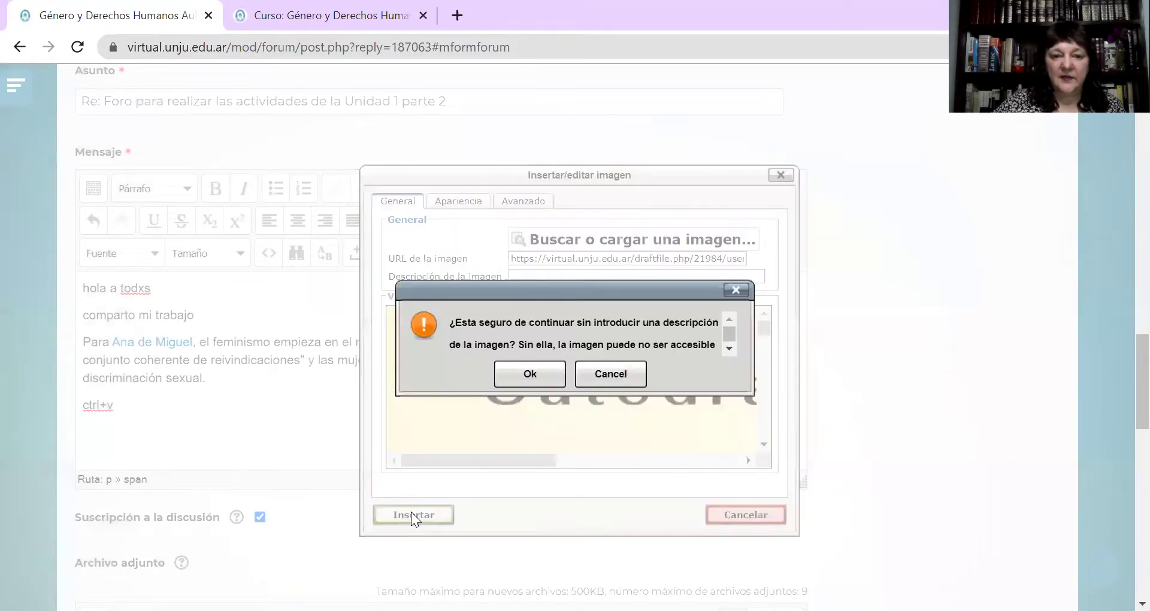
pyautogui.click(521, 377)
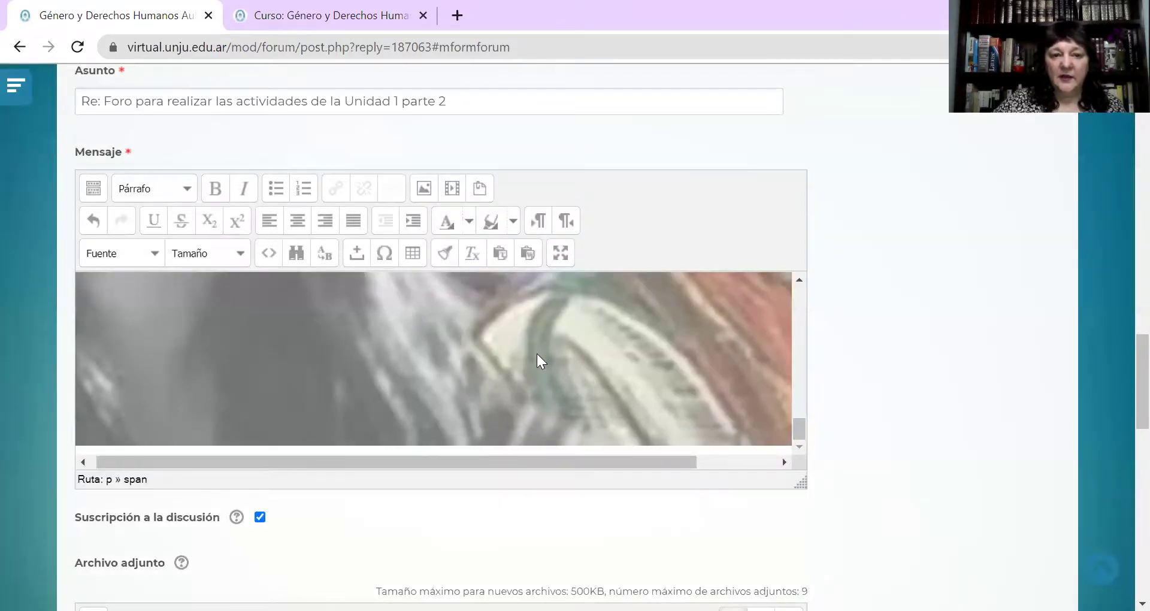
# Shrink the inserted image to about 463 by 925 pixels in the full-screen editor and return the editor to normal size.
pyautogui.rightClick(554, 346)
pyautogui.rightClick(570, 315)
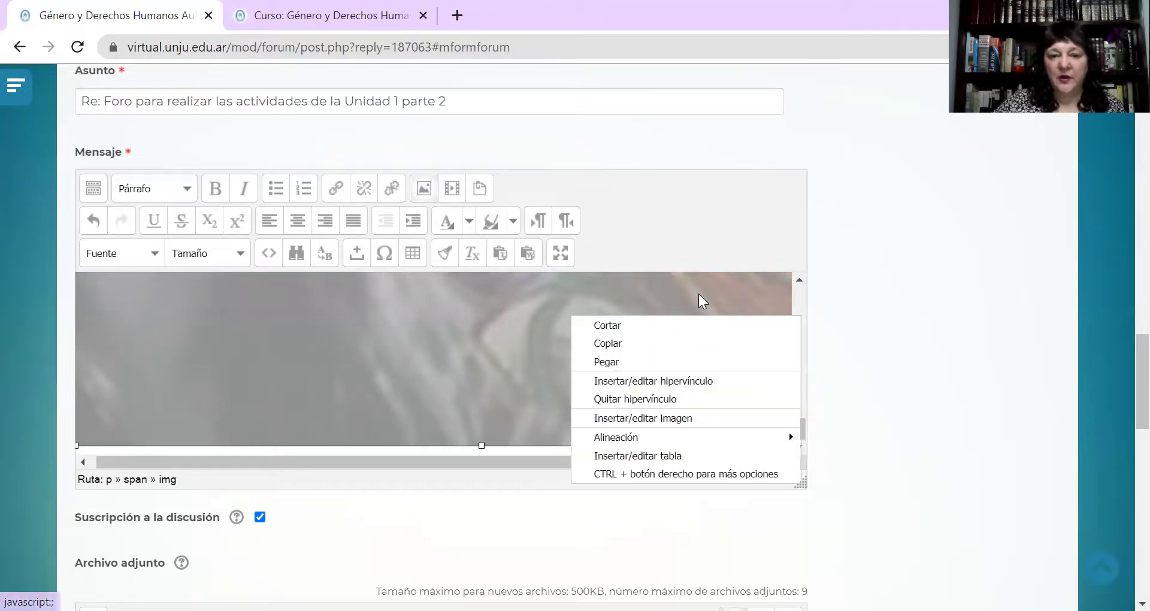
pyautogui.click(686, 315)
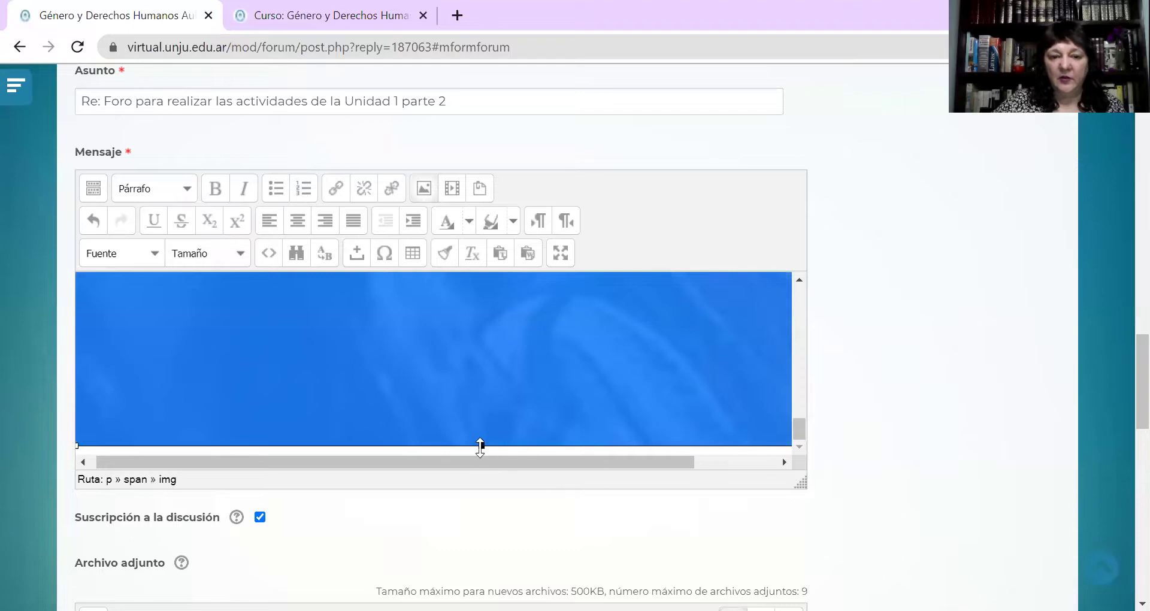
pyautogui.moveTo(480, 447); pyautogui.dragTo(482, 449)
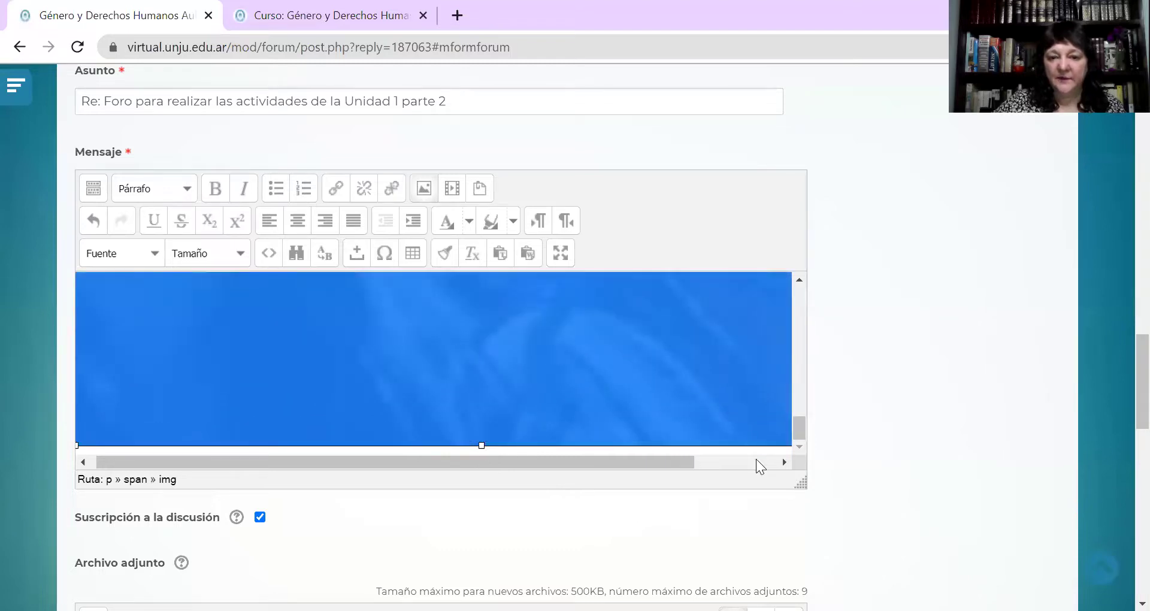
pyautogui.click(707, 461)
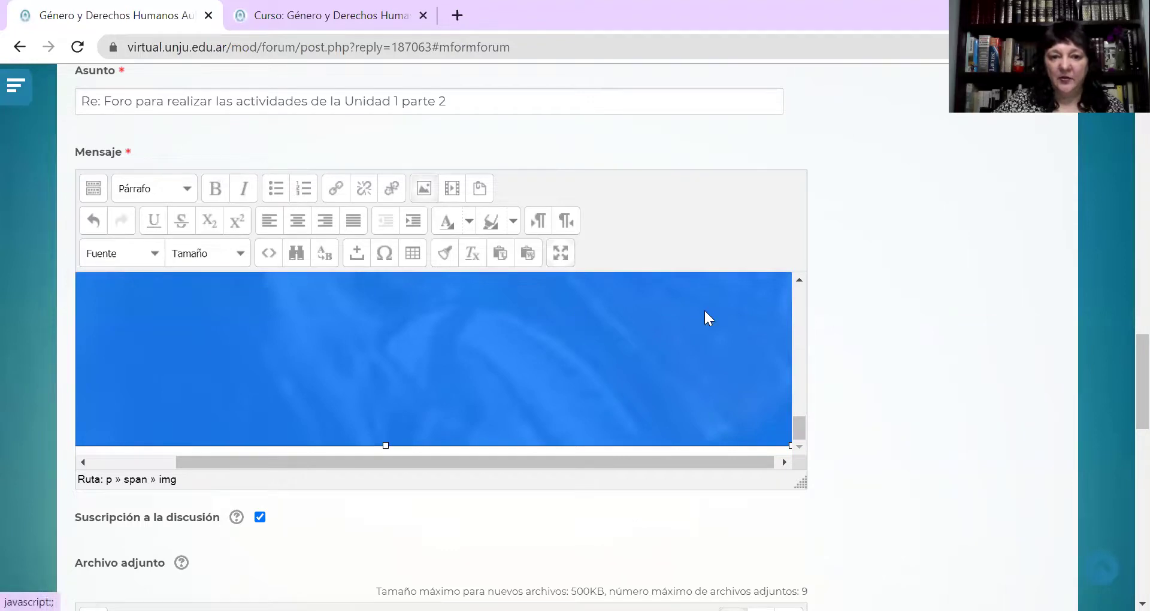
pyautogui.scroll(-5, 933, 347)
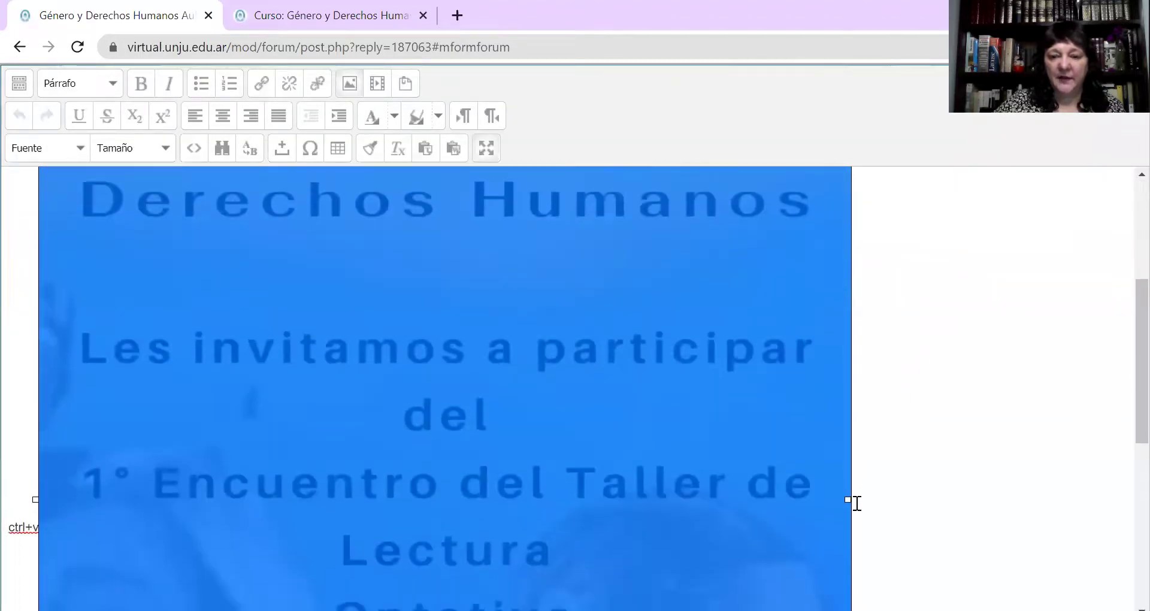
pyautogui.click(848, 500)
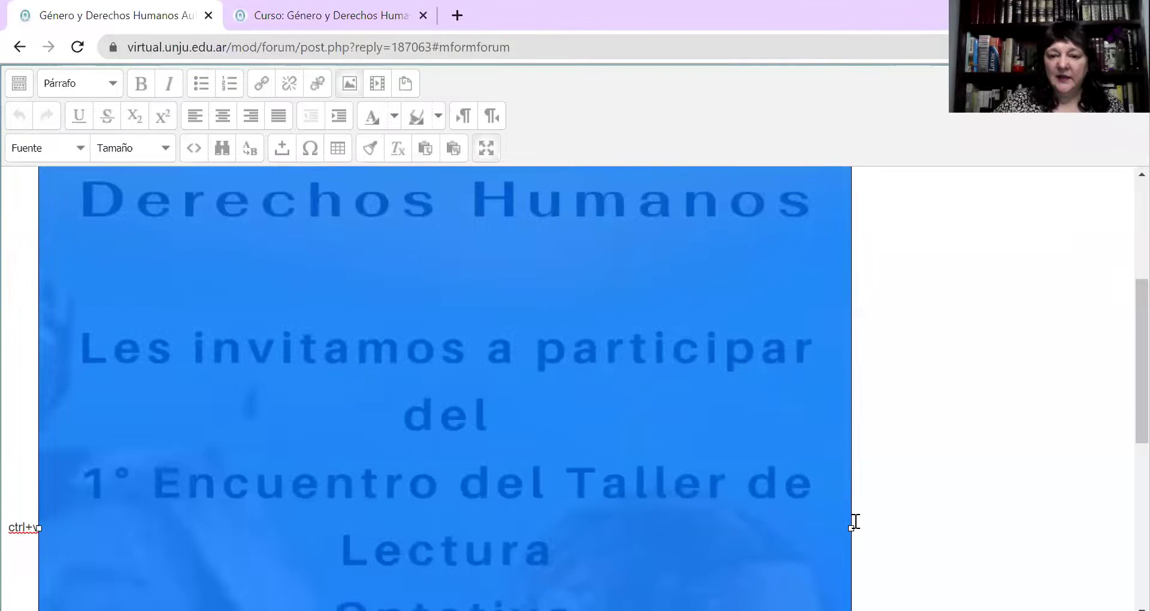
pyautogui.moveTo(850, 525); pyautogui.dragTo(454, 462)
pyautogui.scroll(-5, 521, 432)
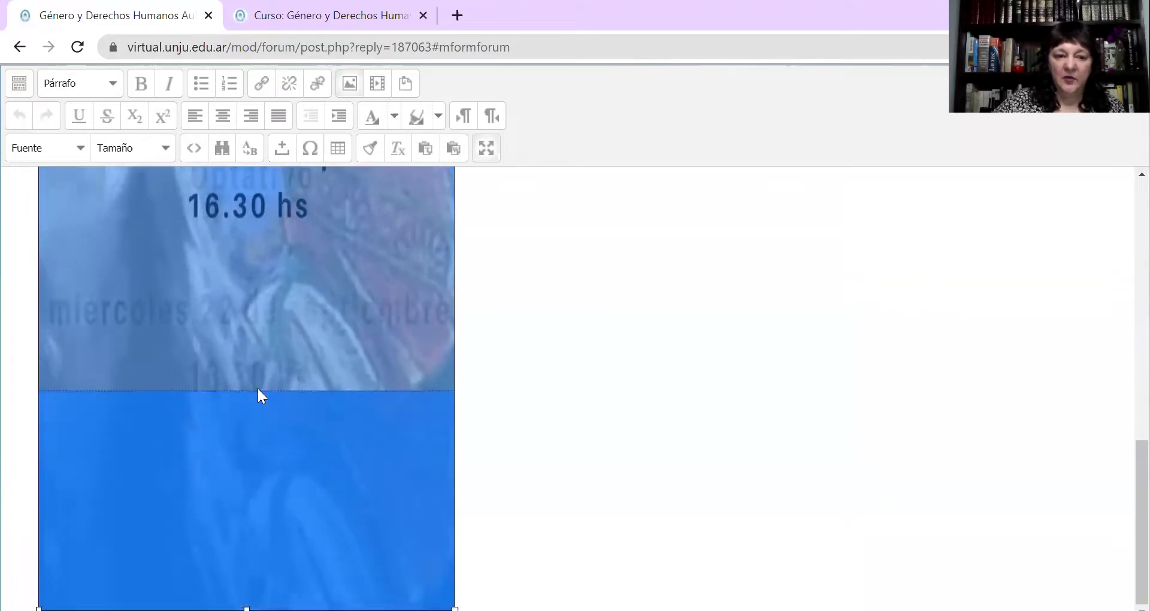
pyautogui.click(485, 157)
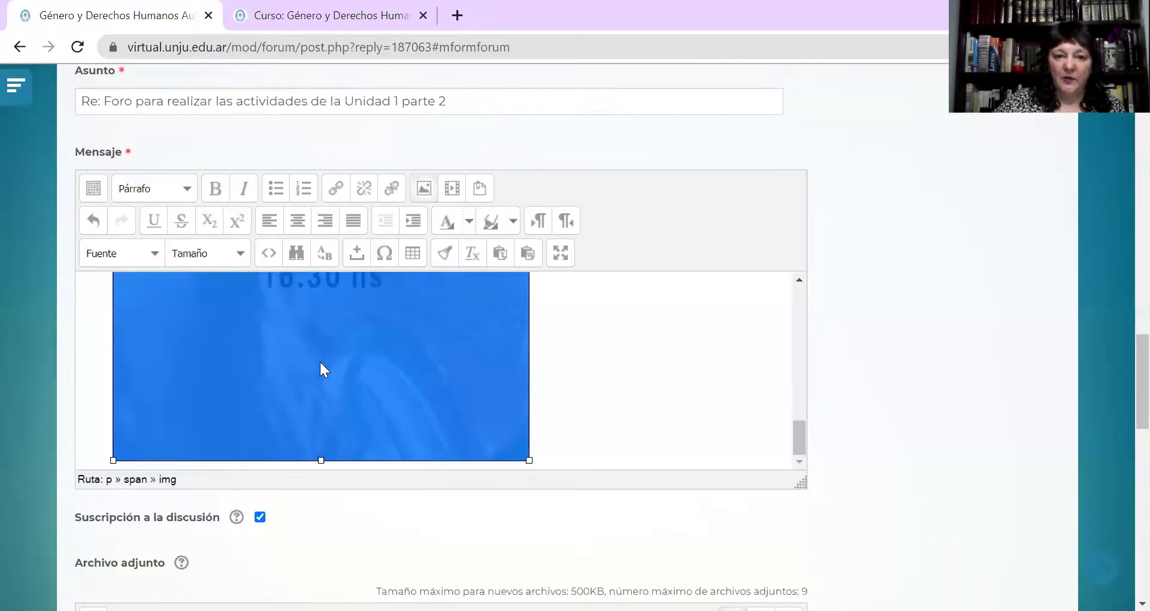
# Format the pasted paragraph above the image with size 5 (18pt) and purple text.
pyautogui.scroll(5, 621, 396)
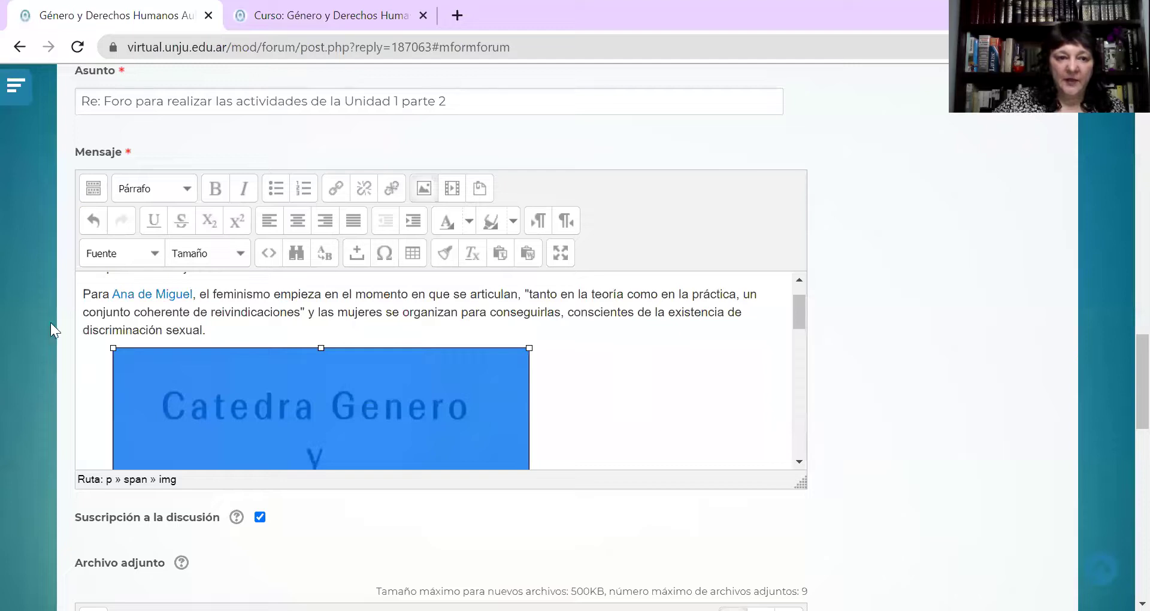
pyautogui.moveTo(87, 292)
pyautogui.mouseDown()
pyautogui.moveTo(243, 315)
pyautogui.moveTo(226, 331)
pyautogui.moveTo(87, 307)
pyautogui.moveTo(87, 289)
pyautogui.mouseUp()
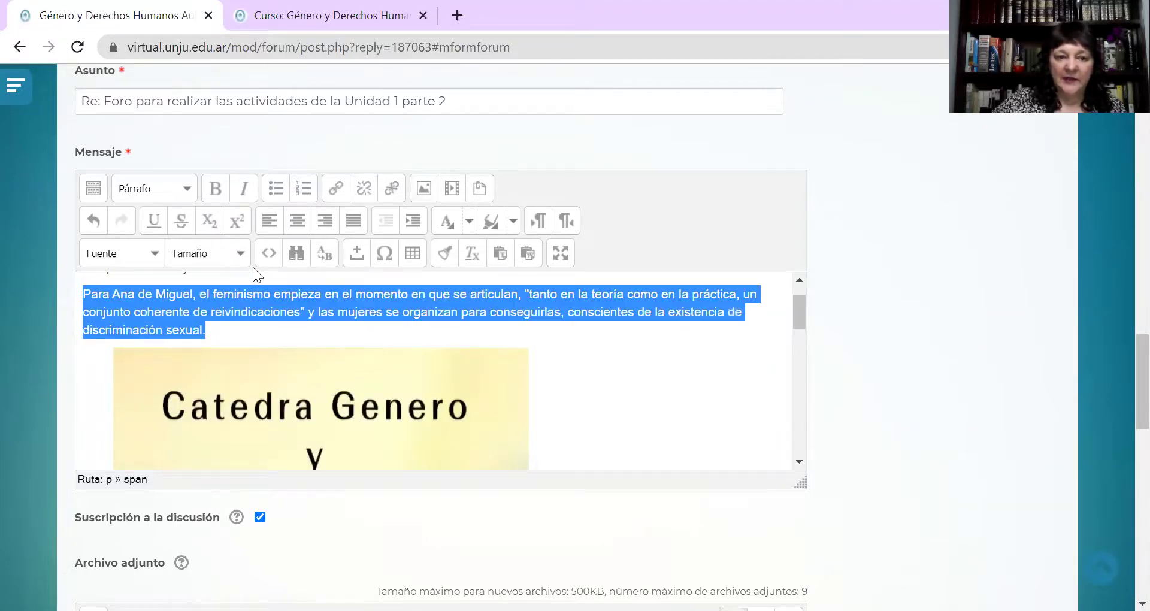
pyautogui.click(240, 254)
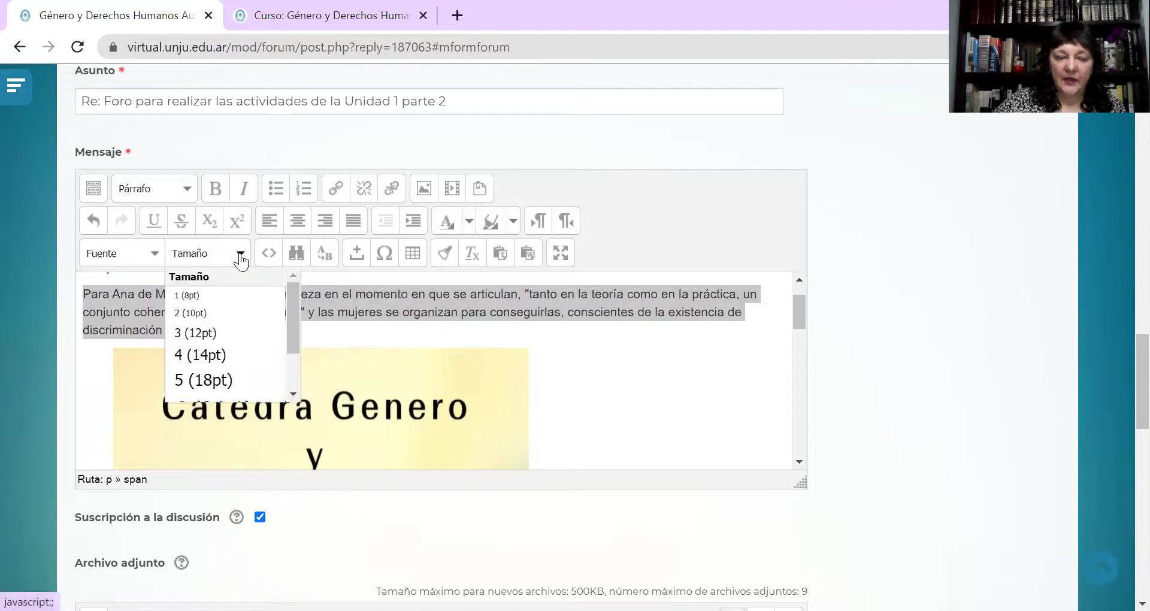
pyautogui.click(223, 380)
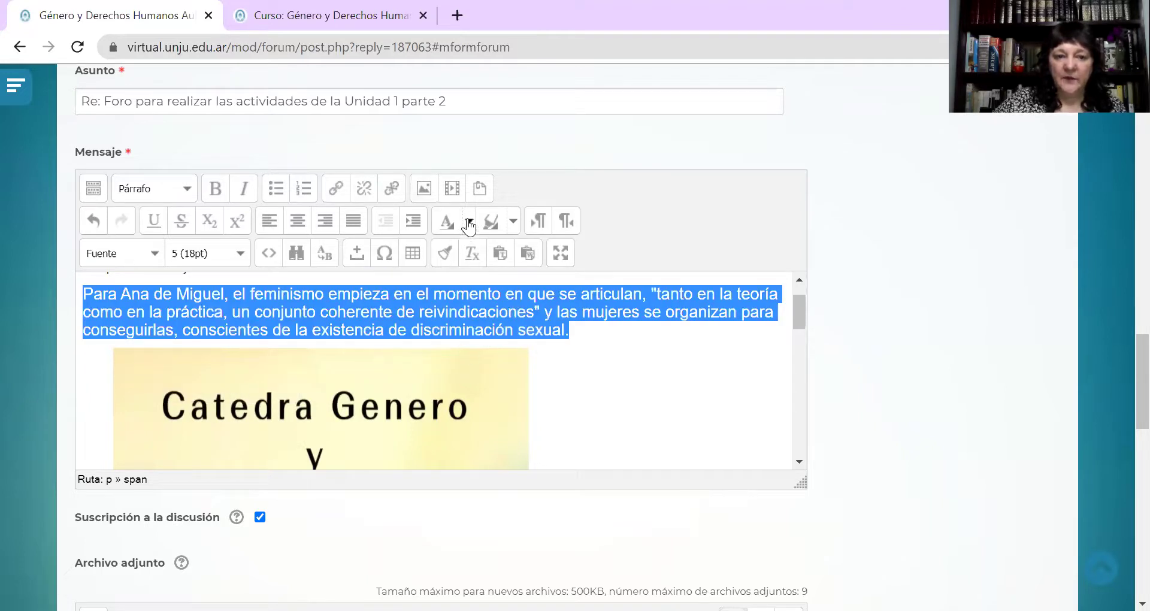
pyautogui.click(468, 223)
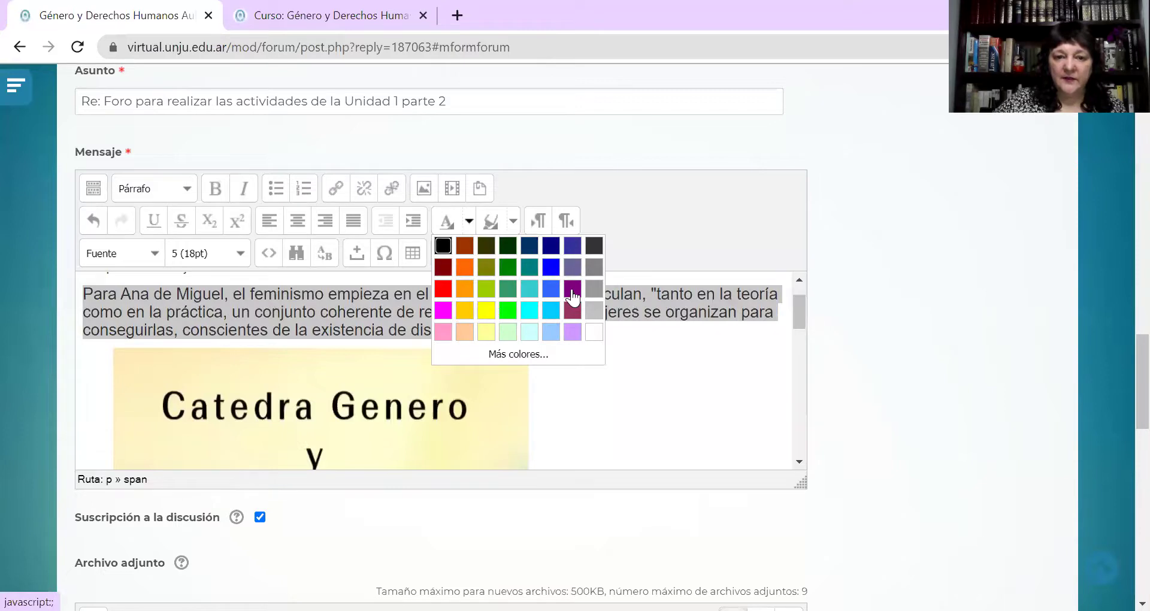
pyautogui.click(572, 293)
pyautogui.click(581, 382)
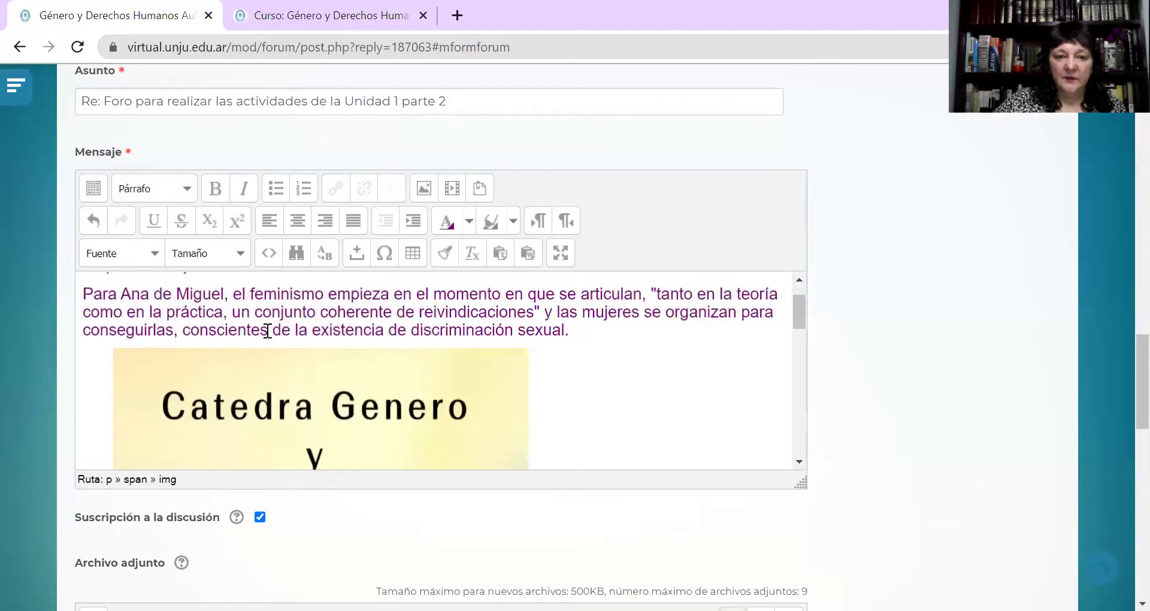
# Highlight the stretch from "feminismo empieza" to "en que se" in the paragraph's first line with a cyan background.
pyautogui.moveTo(254, 294); pyautogui.dragTo(593, 296)
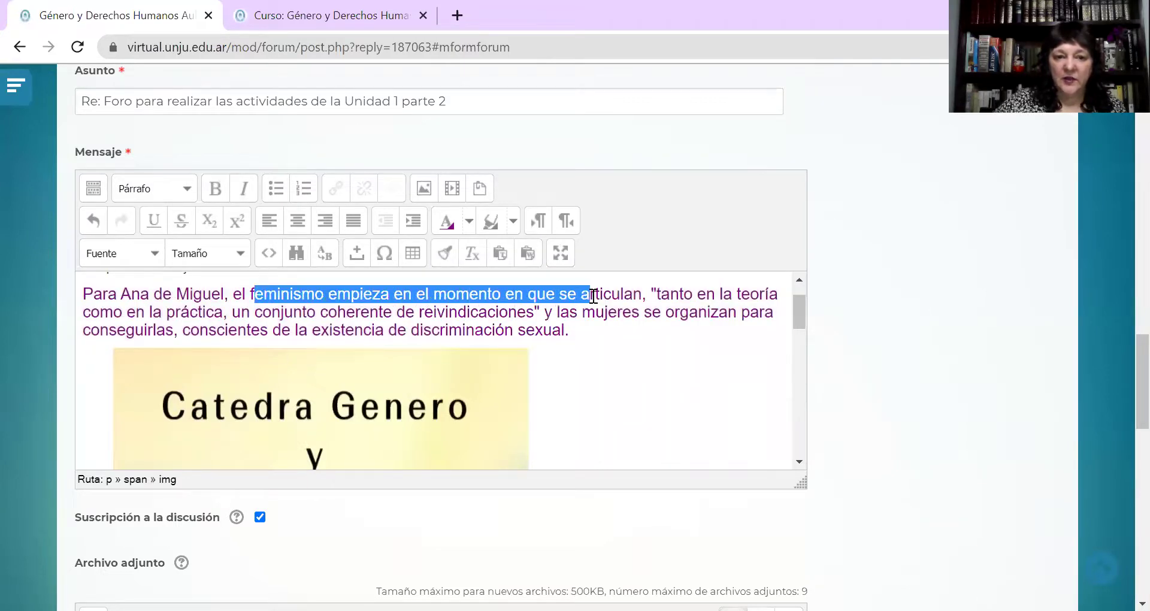
pyautogui.click(469, 223)
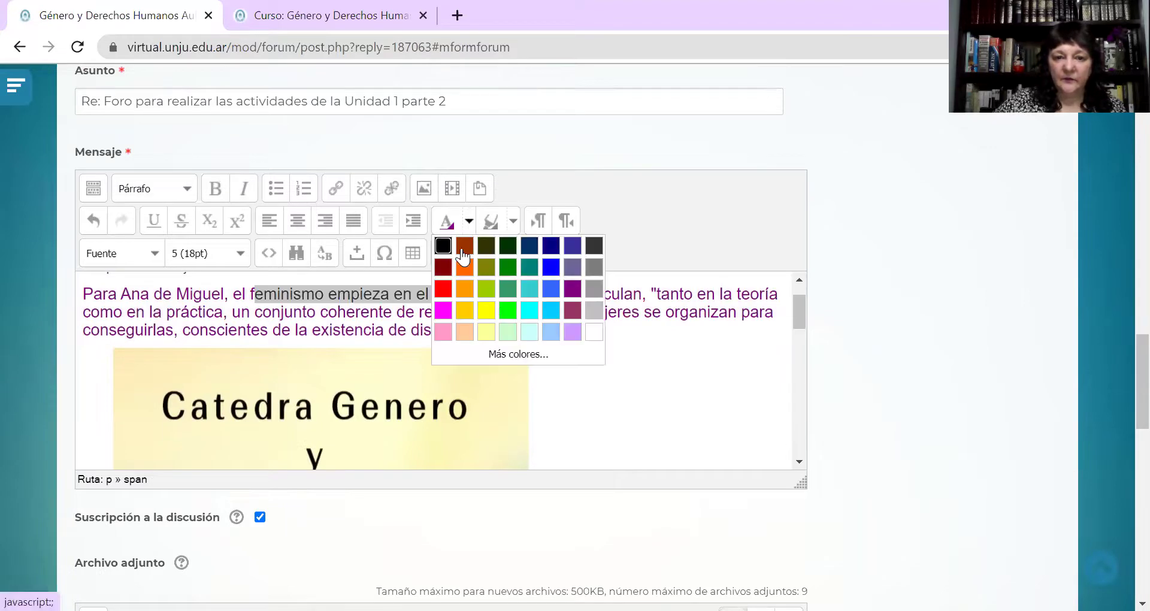
pyautogui.click(513, 222)
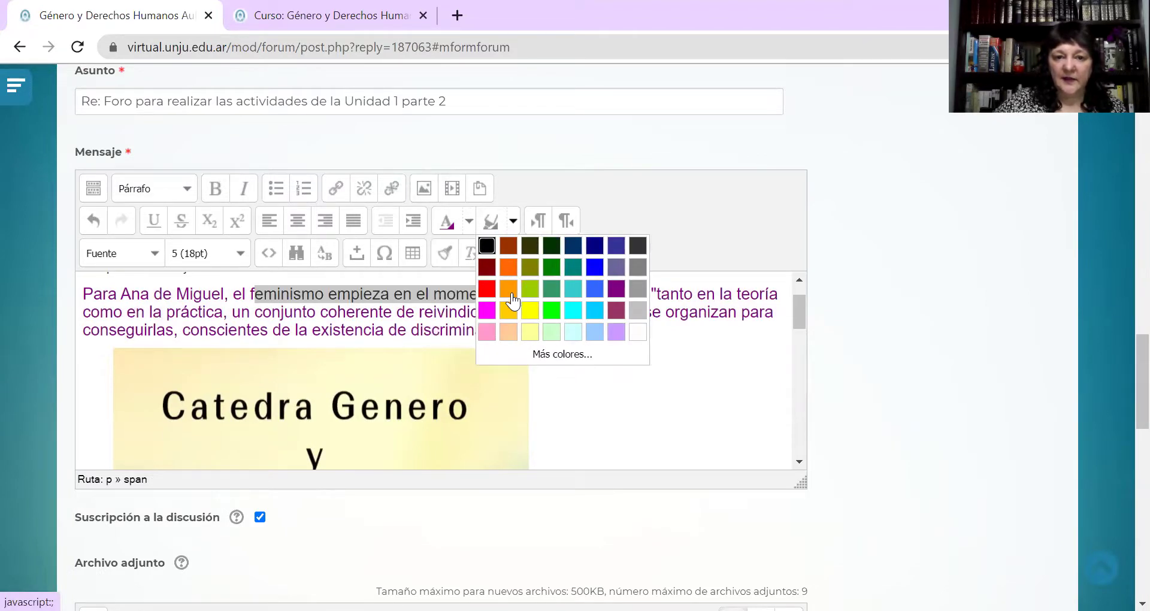
pyautogui.click(573, 311)
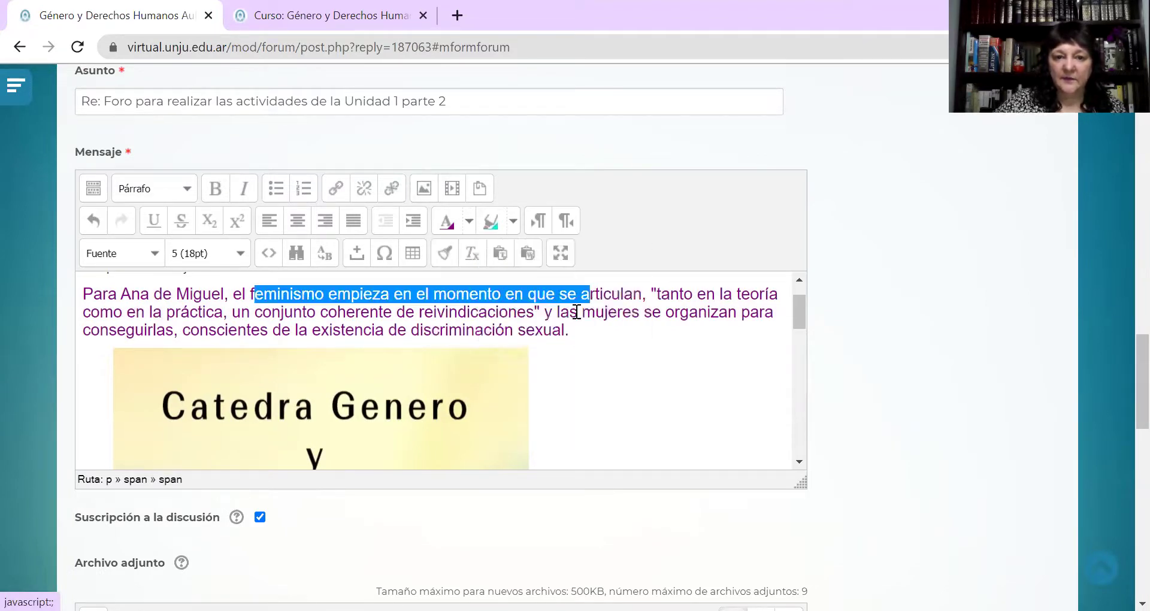
pyautogui.click(592, 403)
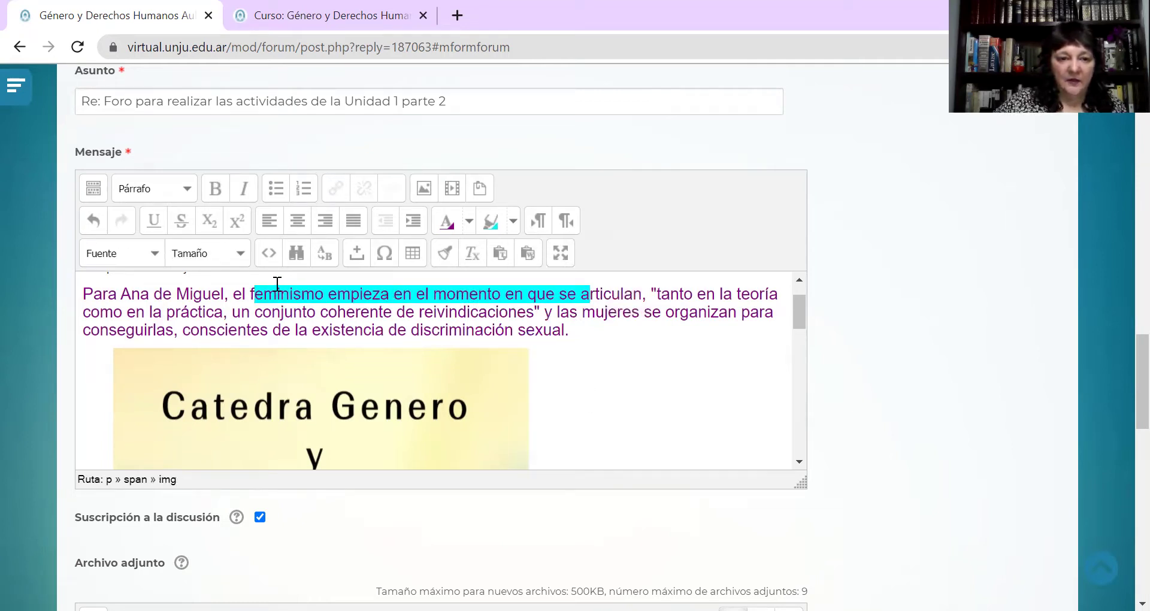
# View the message's HTML source code and close it without changes.
pyautogui.click(267, 254)
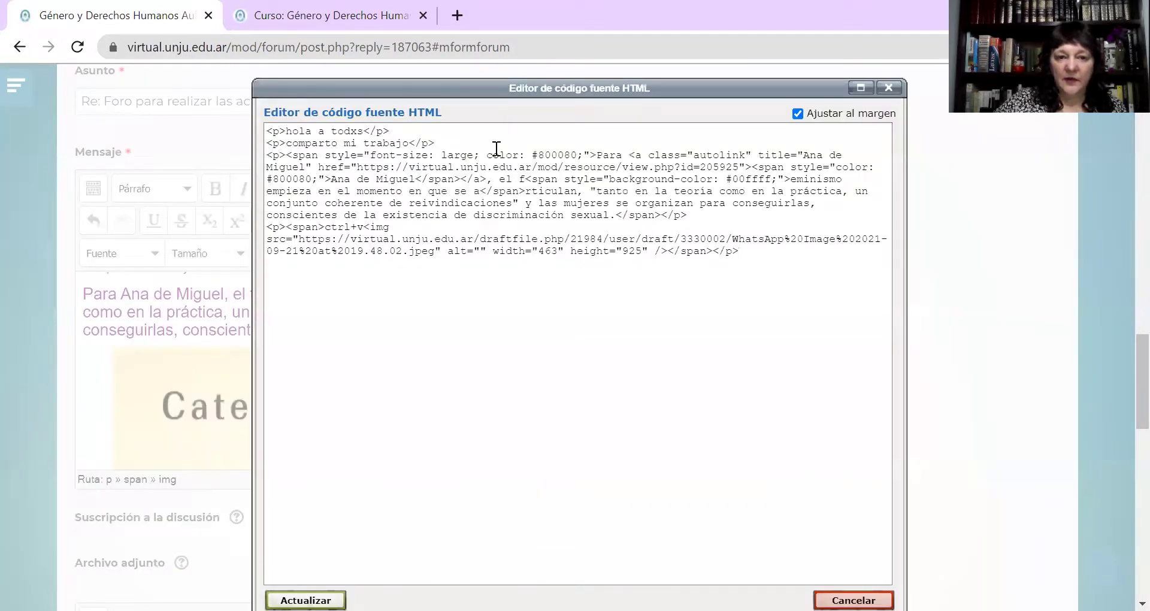
pyautogui.click(888, 87)
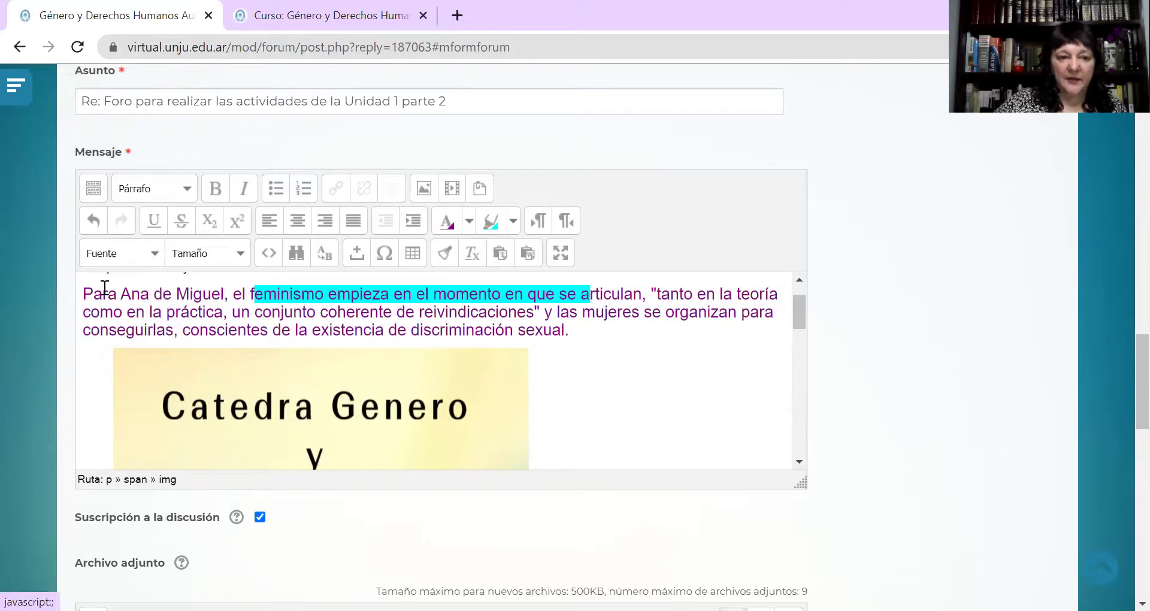
# Change the font of the whole pasted paragraph to Georgia.
pyautogui.moveTo(103, 292); pyautogui.dragTo(577, 336)
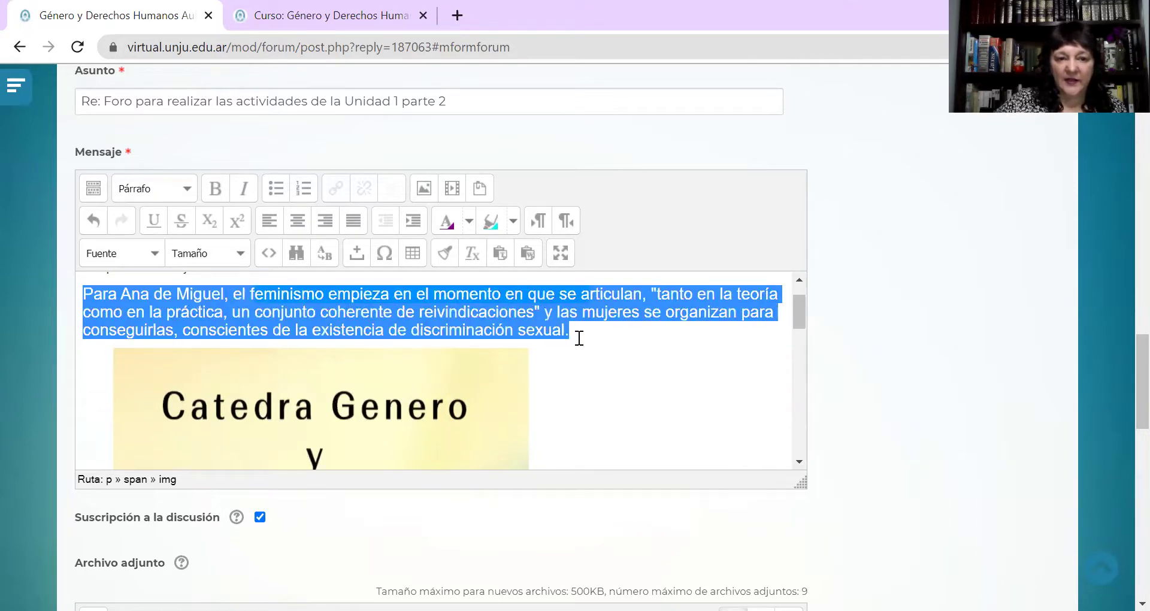
pyautogui.click(154, 253)
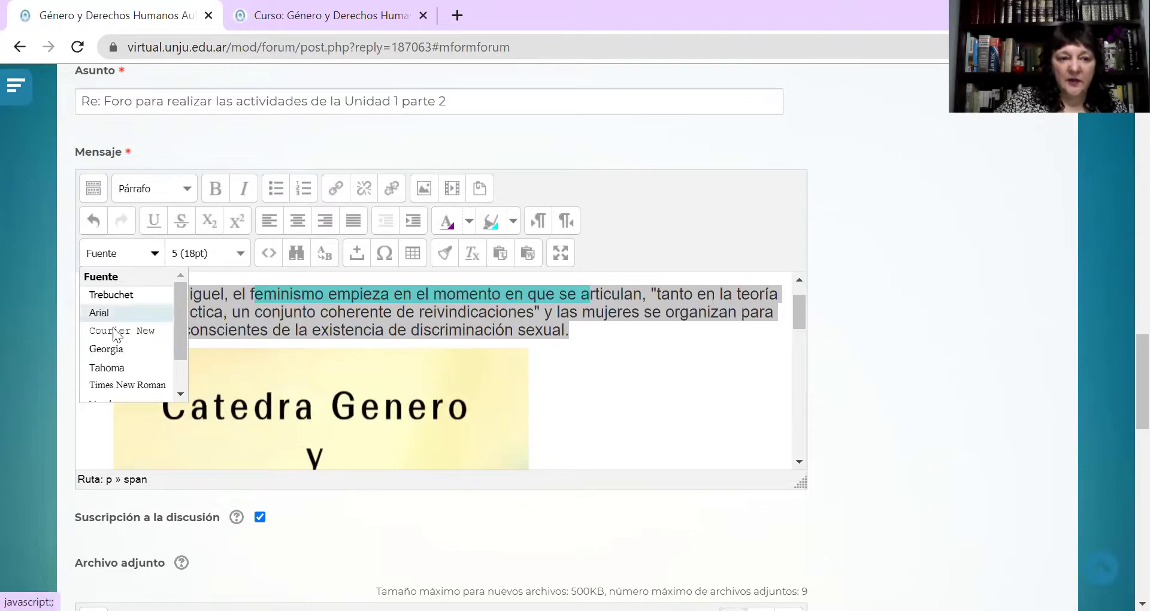
pyautogui.click(110, 350)
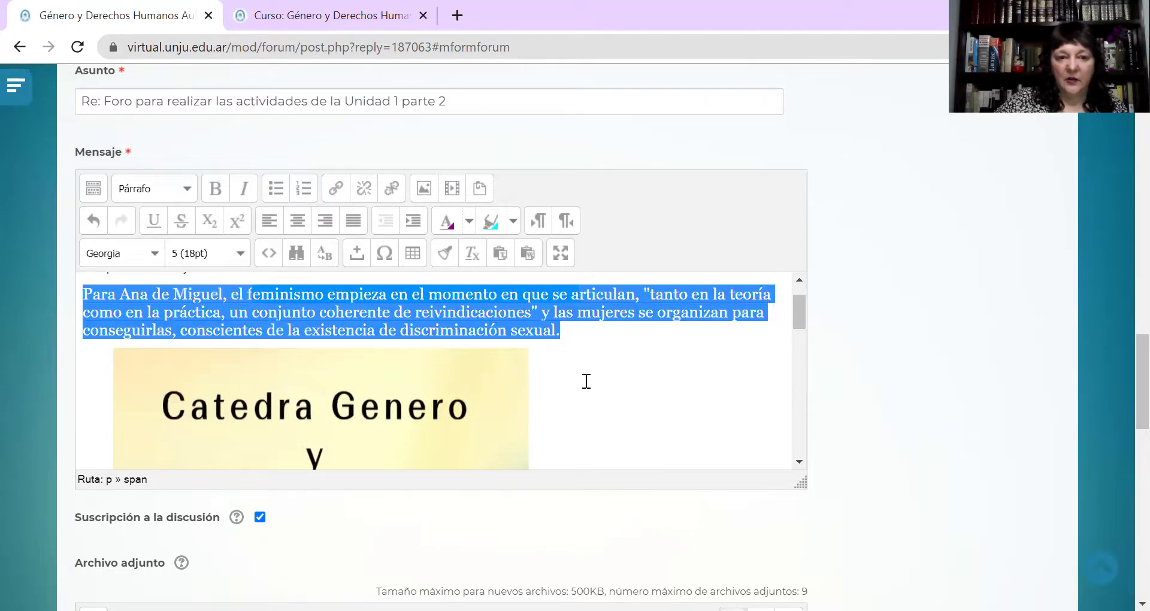
# Try bold and underline on the paragraph, remove both and leave it in italics.
pyautogui.click(216, 196)
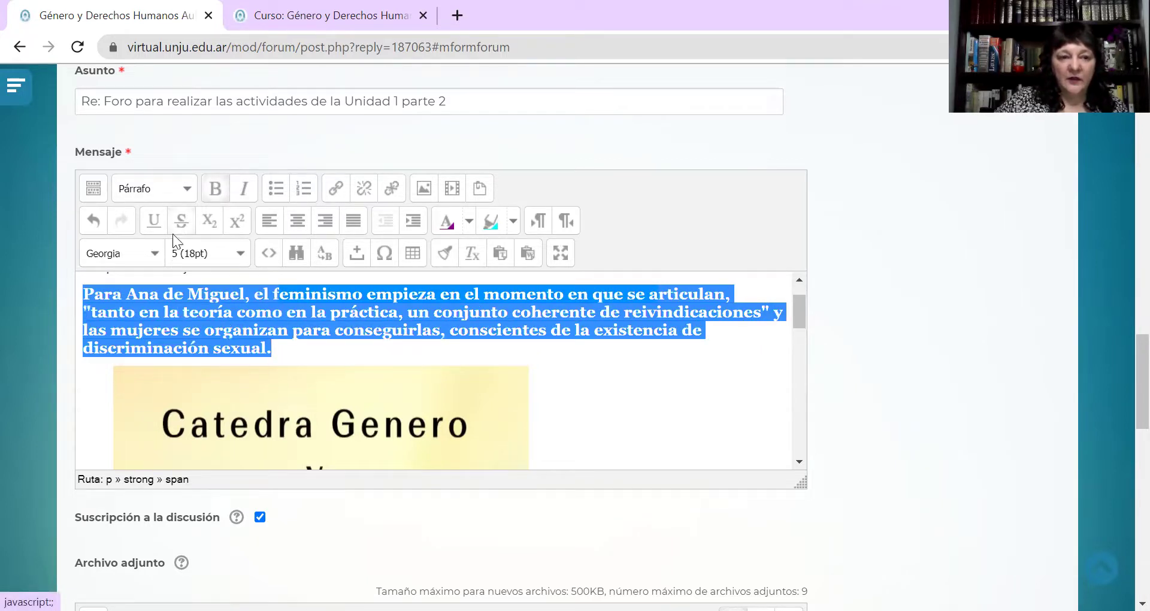
pyautogui.click(155, 227)
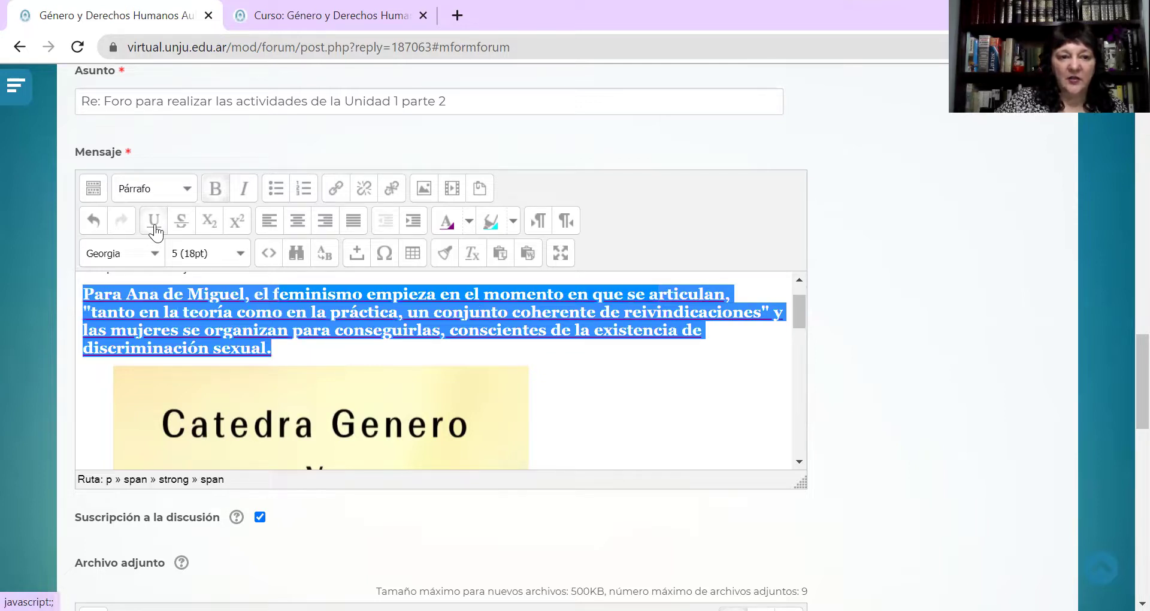
pyautogui.click(154, 226)
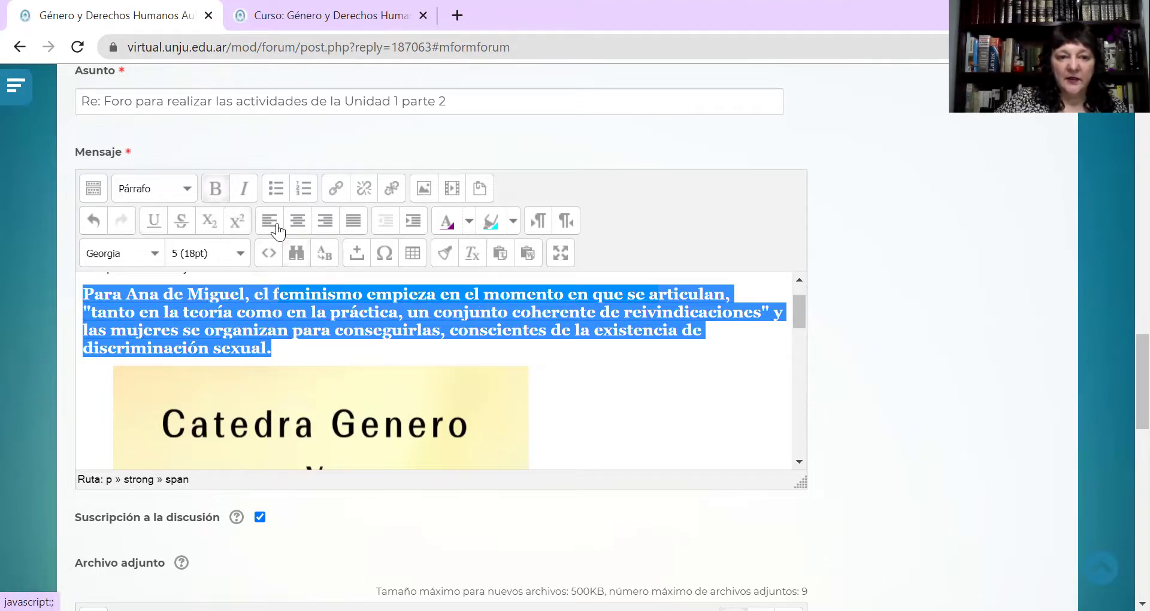
pyautogui.click(245, 196)
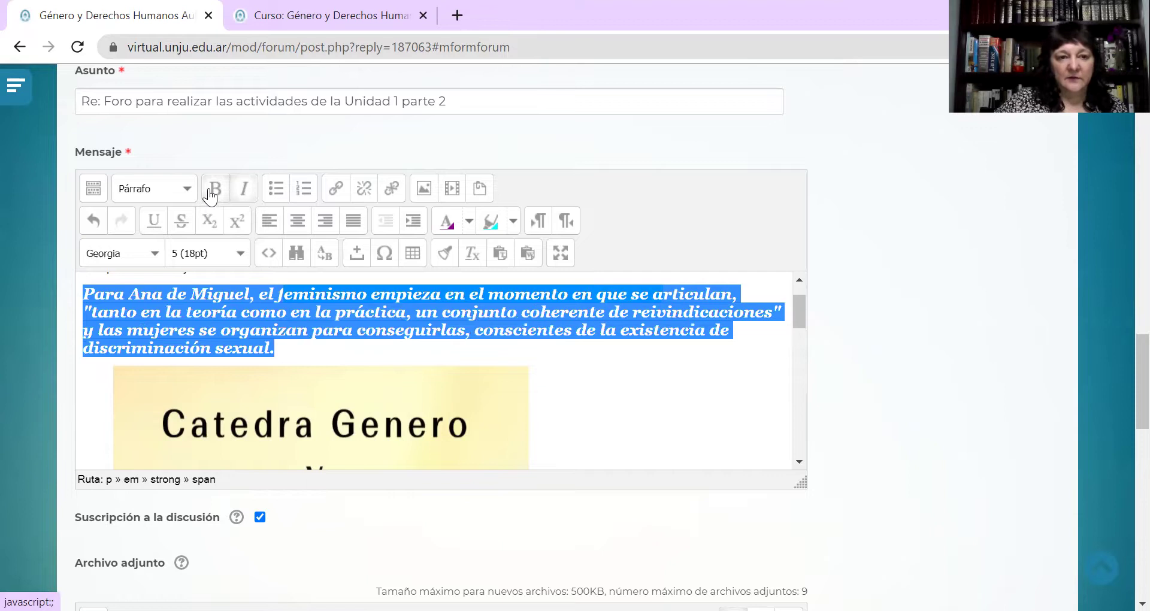
pyautogui.click(212, 191)
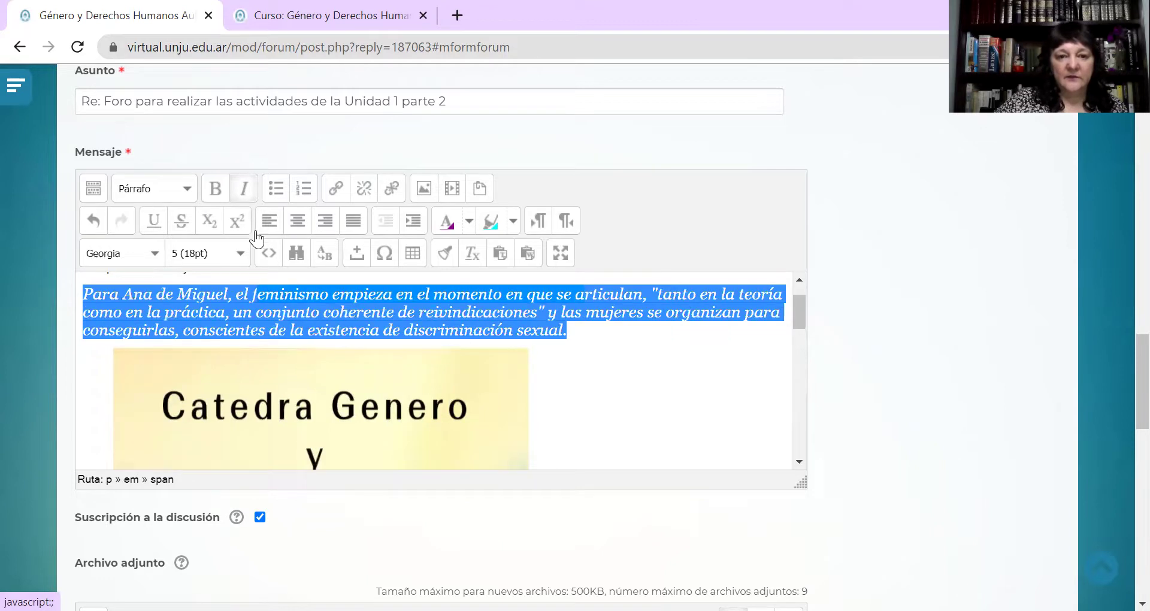
pyautogui.click(563, 384)
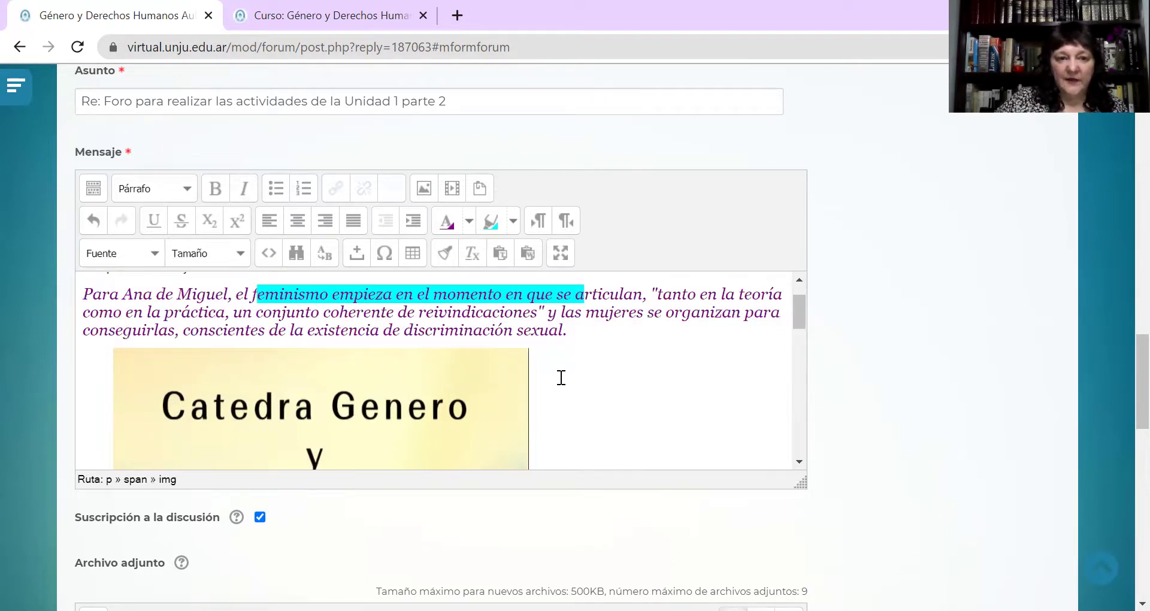